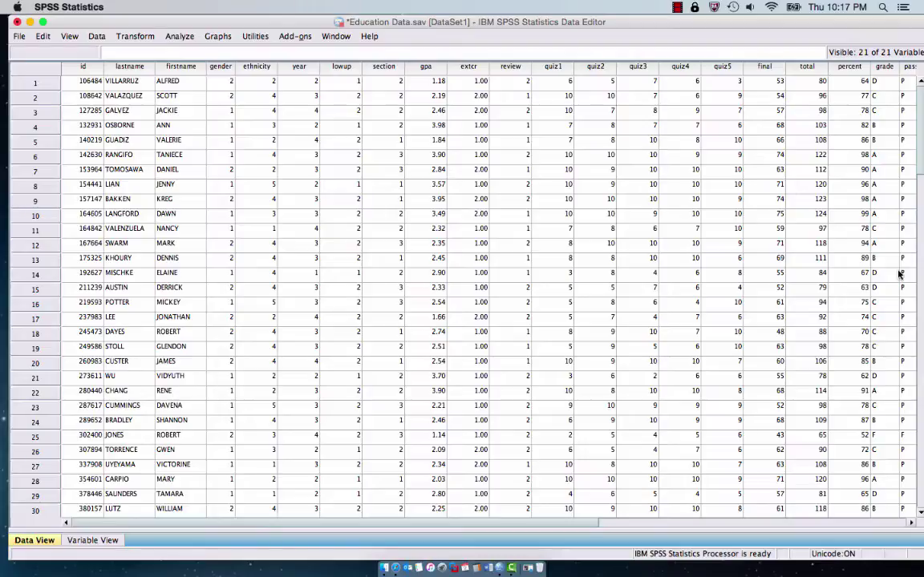
Start a Descriptives analysis and add gpa to its analysis variables.
{"action": "left_click", "coordinate": [173, 37]}
{"action": "mouse_move", "coordinate": [164, 66]}
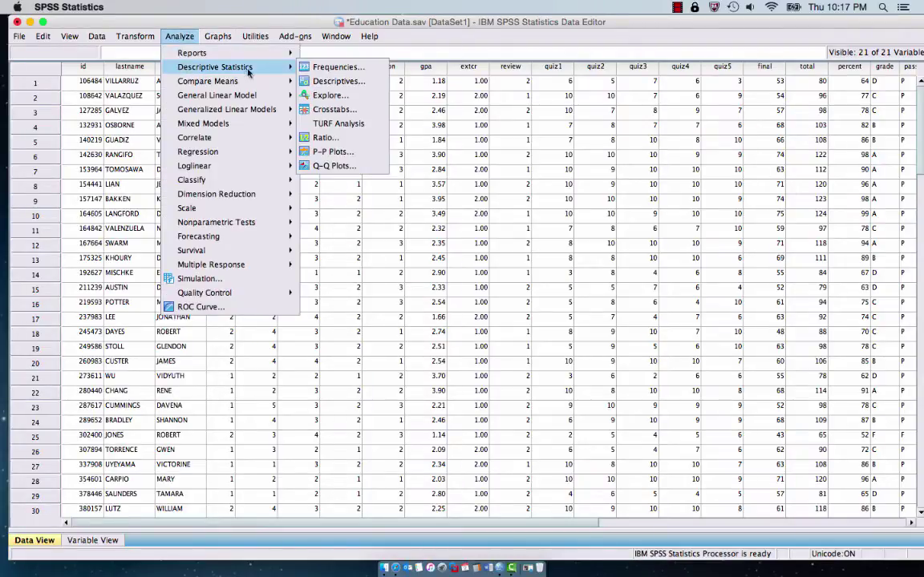
{"action": "left_click", "coordinate": [312, 83]}
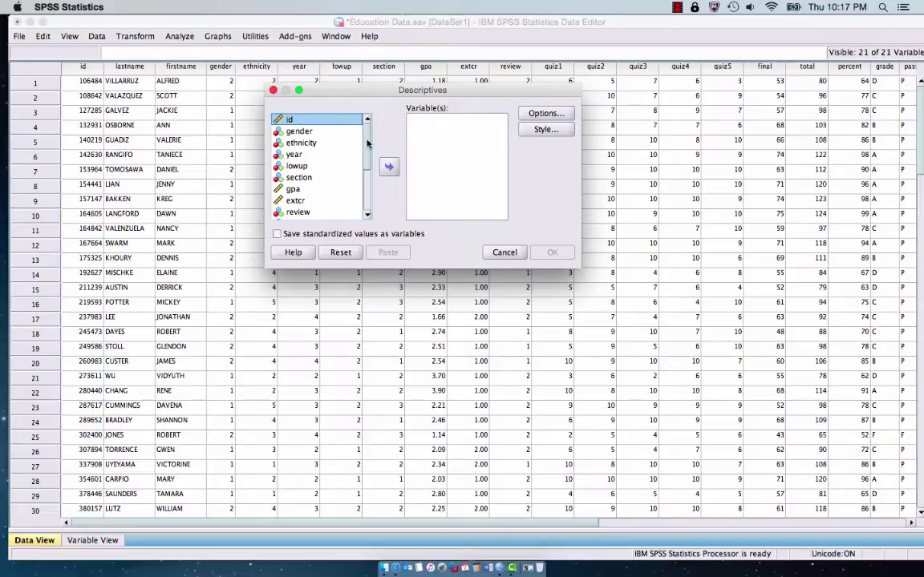
{"action": "scroll", "coordinate": [336, 132], "scroll_direction": "down", "scroll_amount": 1}
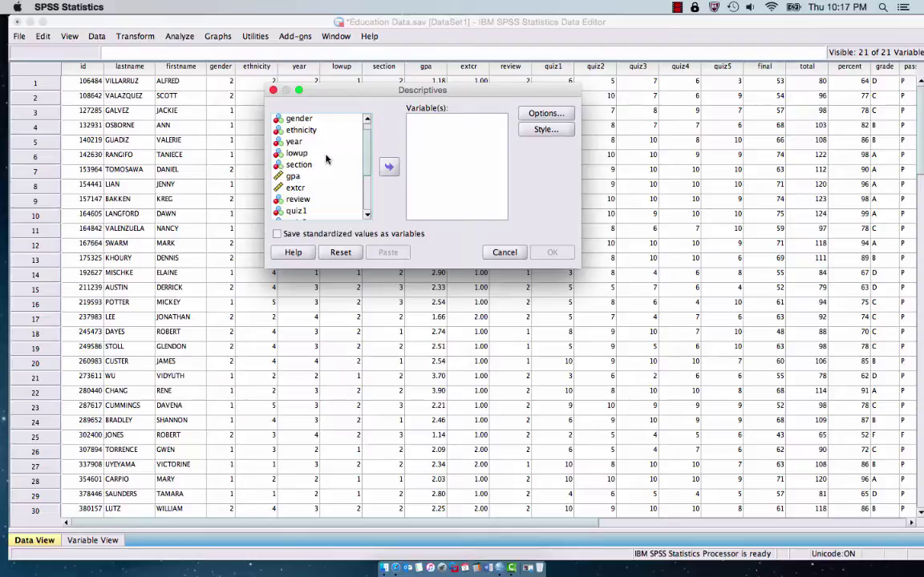
{"action": "left_click", "coordinate": [290, 177]}
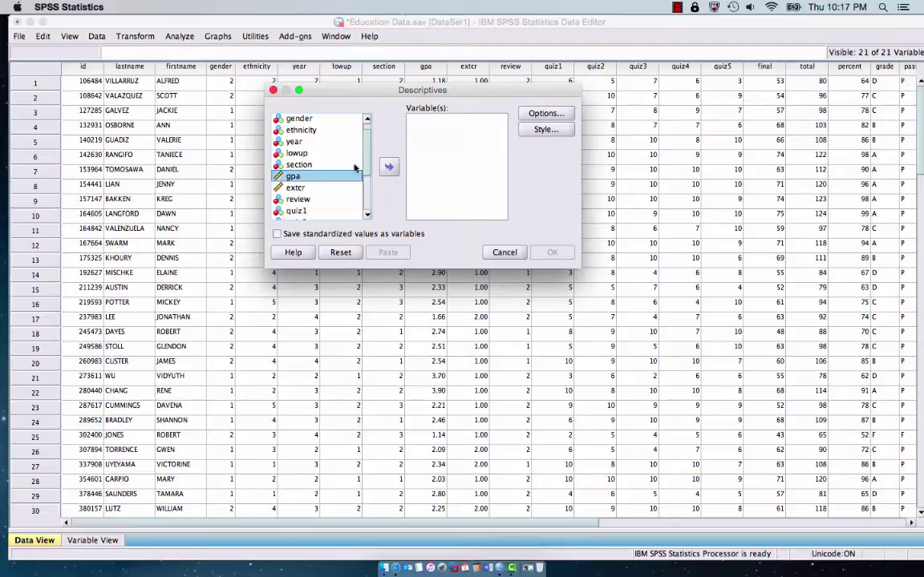
{"action": "left_click", "coordinate": [390, 167]}
Add quiz1, quiz2, quiz3, quiz4 and quiz5 to the Descriptives analysis variables.
{"action": "scroll", "coordinate": [368, 186], "scroll_direction": "down", "scroll_amount": 4}
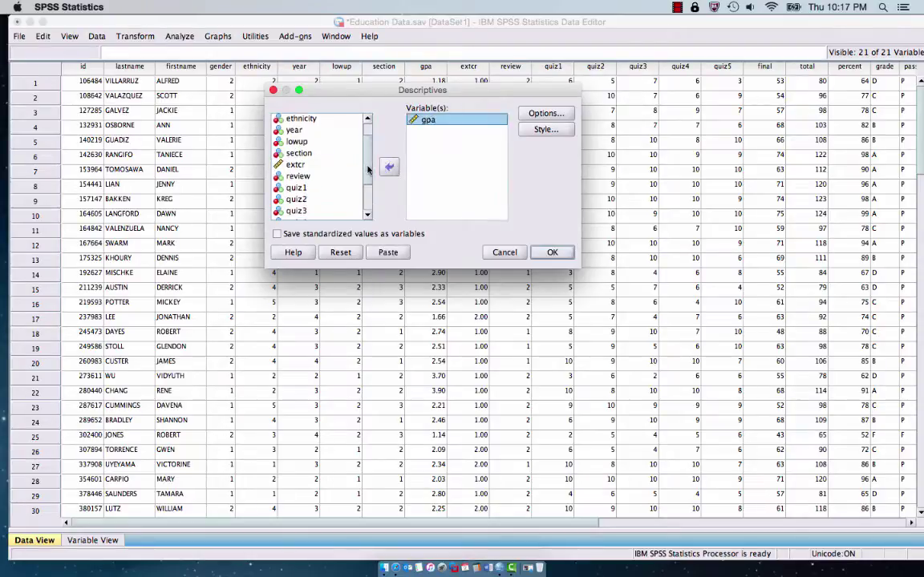
{"action": "left_click", "coordinate": [279, 142]}
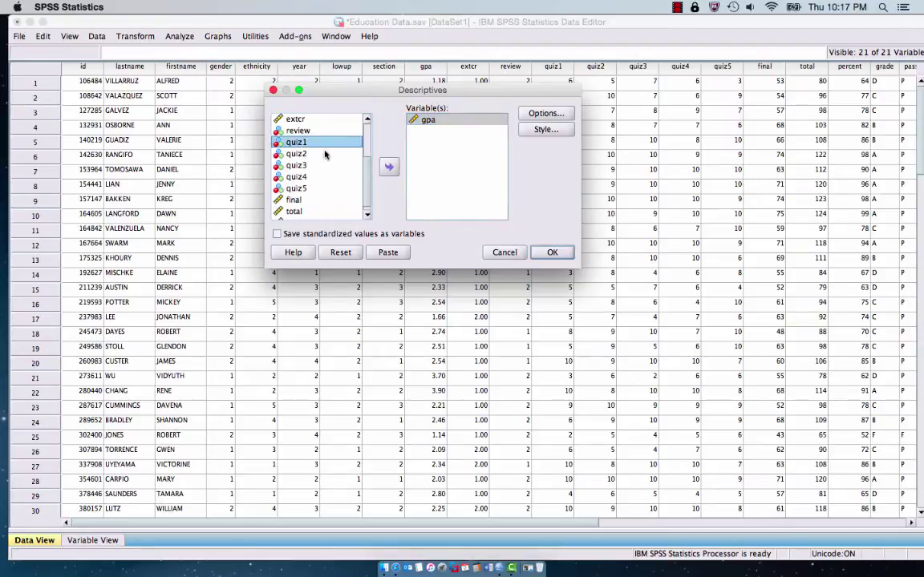
{"action": "left_click", "coordinate": [390, 167]}
{"action": "left_click", "coordinate": [277, 145]}
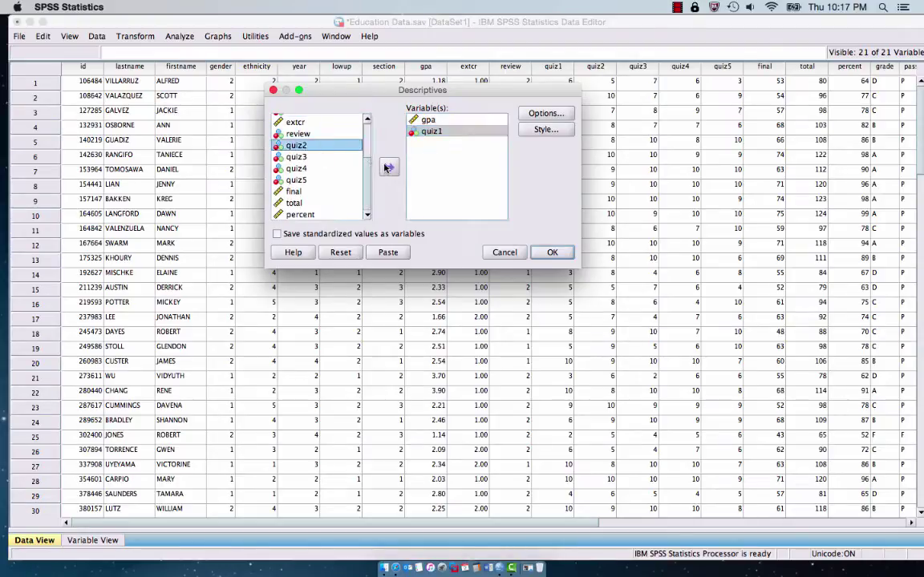
{"action": "left_click", "coordinate": [389, 168]}
{"action": "left_click", "coordinate": [273, 145]}
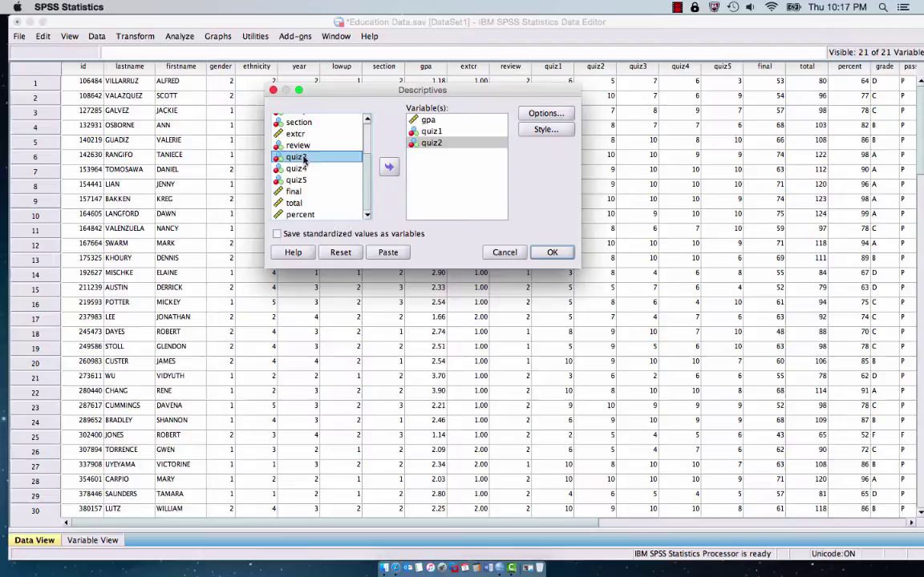
{"action": "left_click", "coordinate": [389, 167]}
{"action": "left_click", "coordinate": [277, 168]}
{"action": "left_click", "coordinate": [389, 166]}
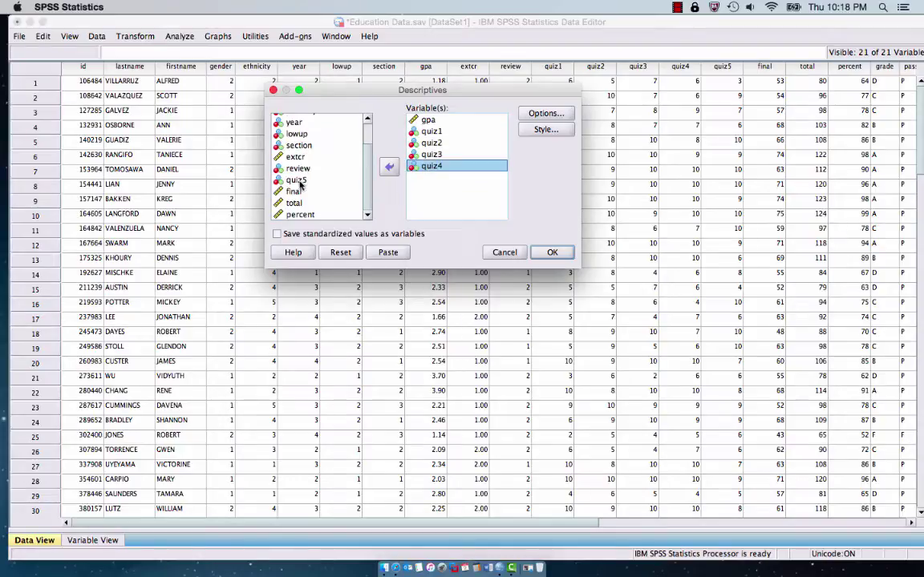
{"action": "left_click", "coordinate": [276, 180]}
{"action": "left_click", "coordinate": [388, 170]}
Add final and total to the Descriptives analysis variables.
{"action": "left_click", "coordinate": [291, 191]}
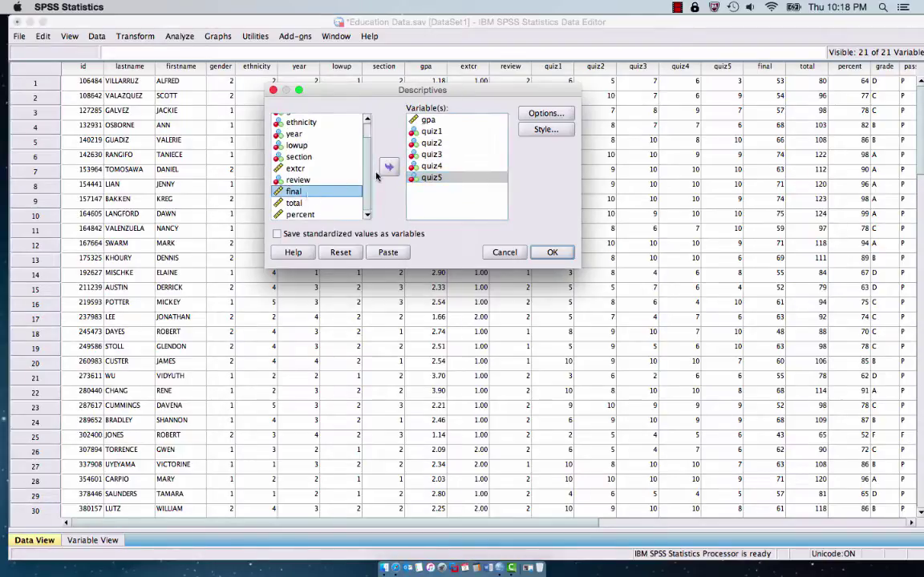
{"action": "left_click", "coordinate": [389, 167]}
{"action": "left_click", "coordinate": [274, 190]}
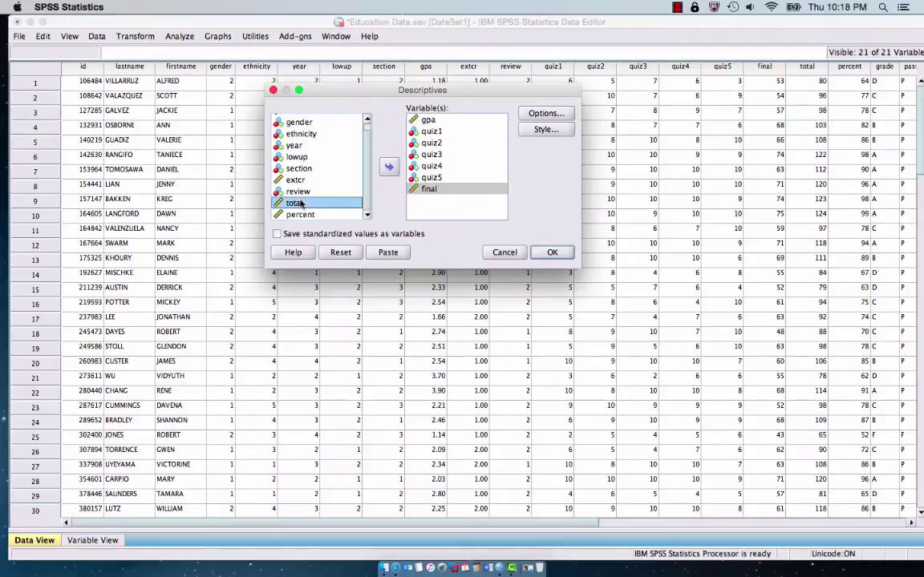
{"action": "left_click", "coordinate": [389, 167]}
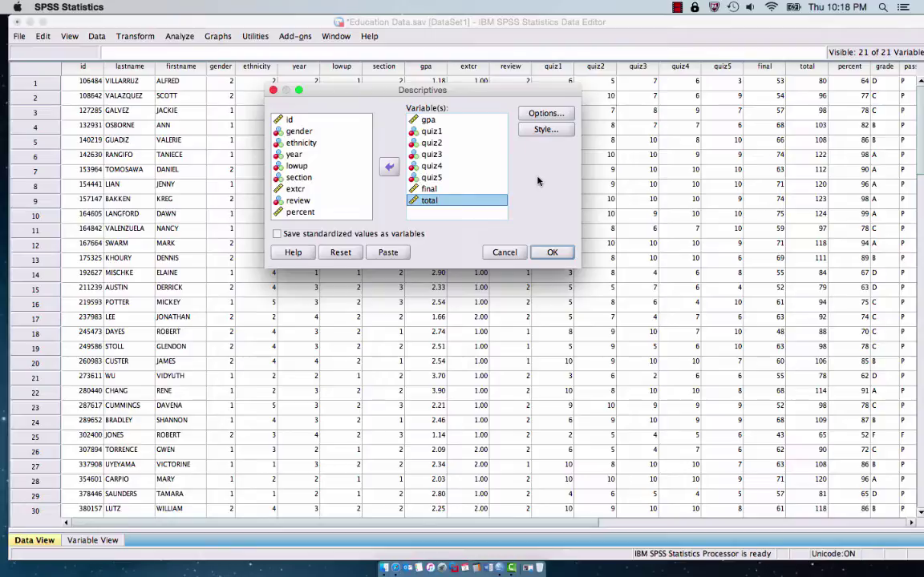
Include range, kurtosis and skewness in the descriptive statistics options and run the analysis.
{"action": "left_click", "coordinate": [538, 115]}
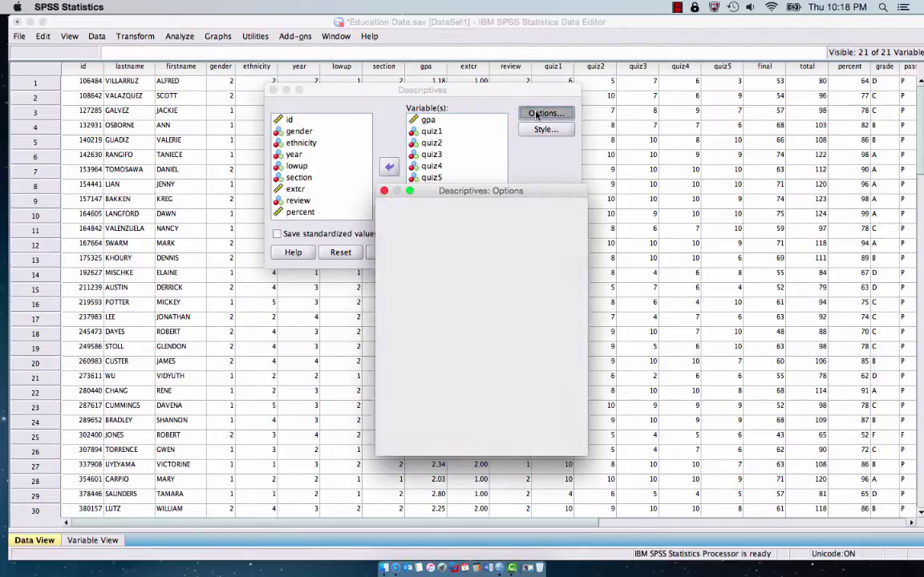
{"action": "left_click_drag", "start_coordinate": [463, 192], "coordinate": [443, 155]}
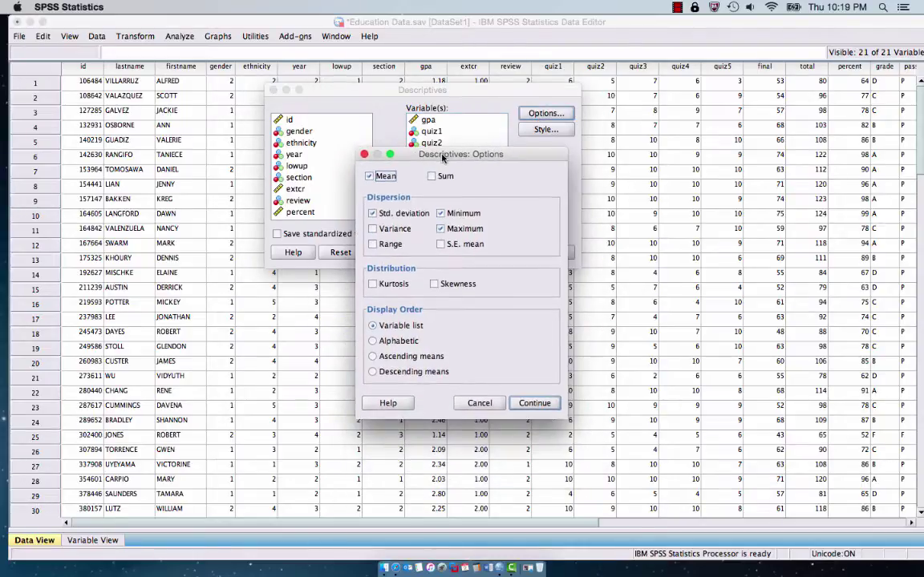
{"action": "left_click", "coordinate": [371, 176]}
{"action": "left_click", "coordinate": [373, 244]}
{"action": "left_click", "coordinate": [372, 284]}
{"action": "left_click", "coordinate": [434, 284]}
{"action": "left_click", "coordinate": [522, 407]}
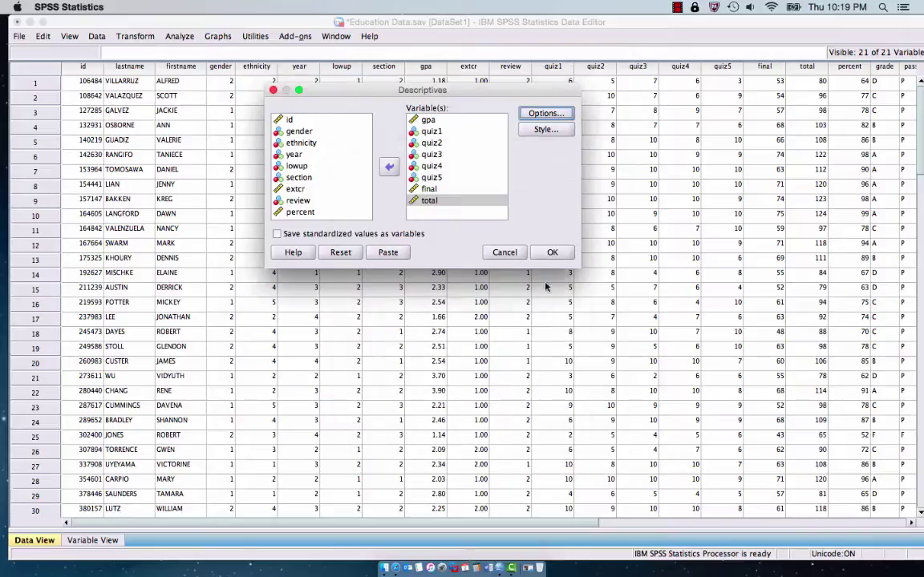
{"action": "left_click", "coordinate": [552, 252]}
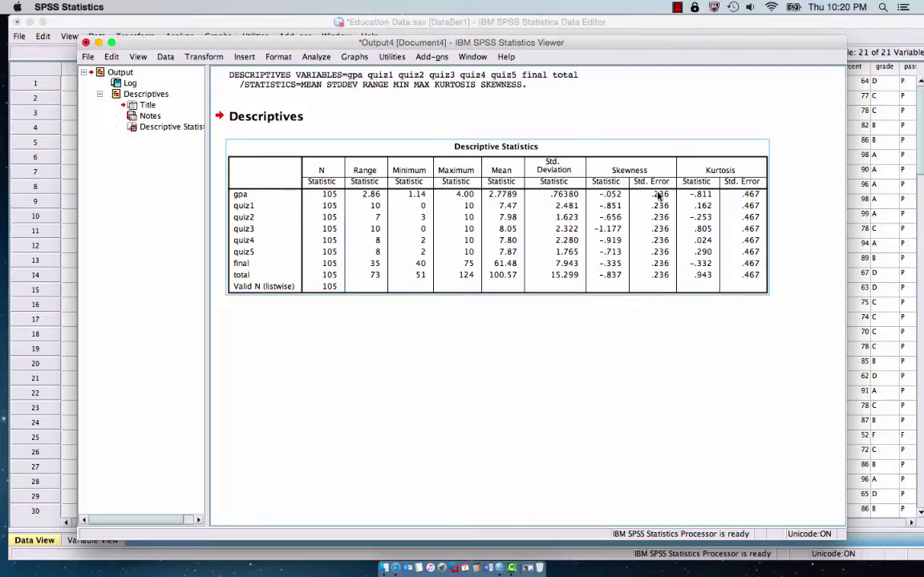
Examine the skewness and kurtosis columns of the Descriptive Statistics output table.
{"action": "left_click", "coordinate": [638, 341]}
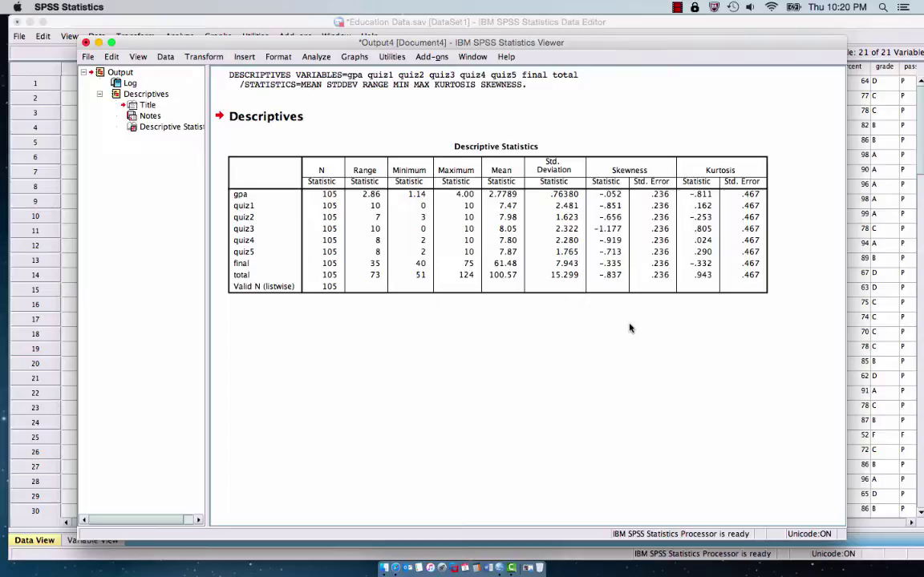
{"action": "left_click", "coordinate": [567, 292]}
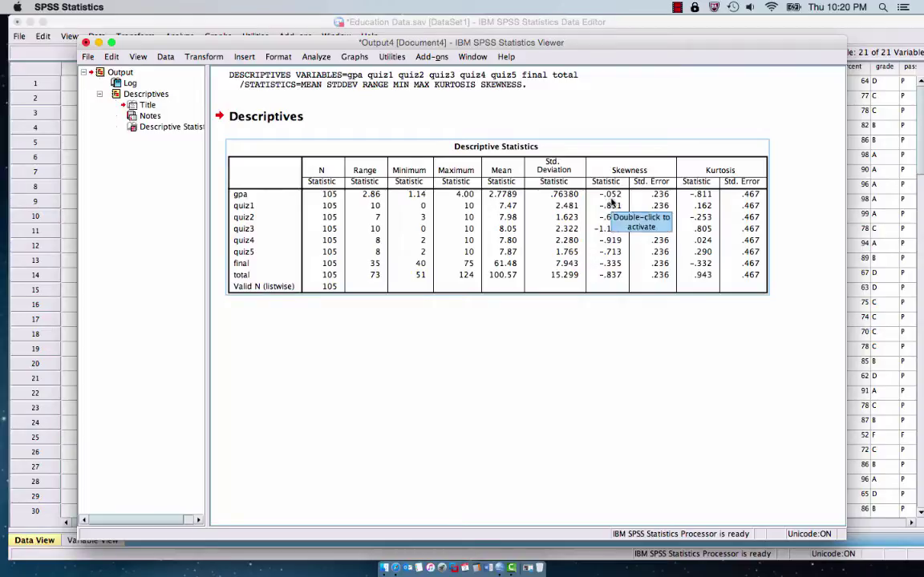
{"action": "left_click", "coordinate": [629, 310]}
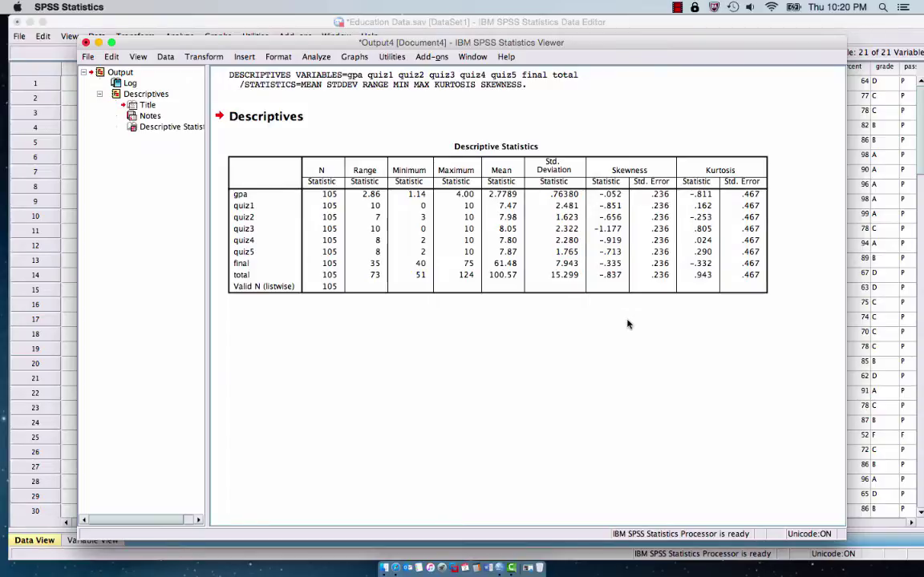
{"action": "left_click", "coordinate": [683, 183]}
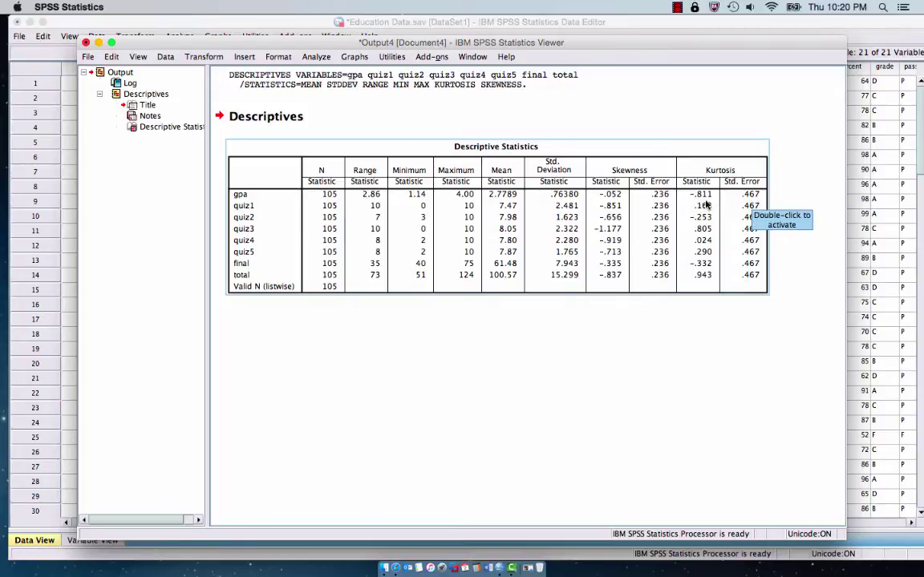
{"action": "left_click", "coordinate": [631, 314]}
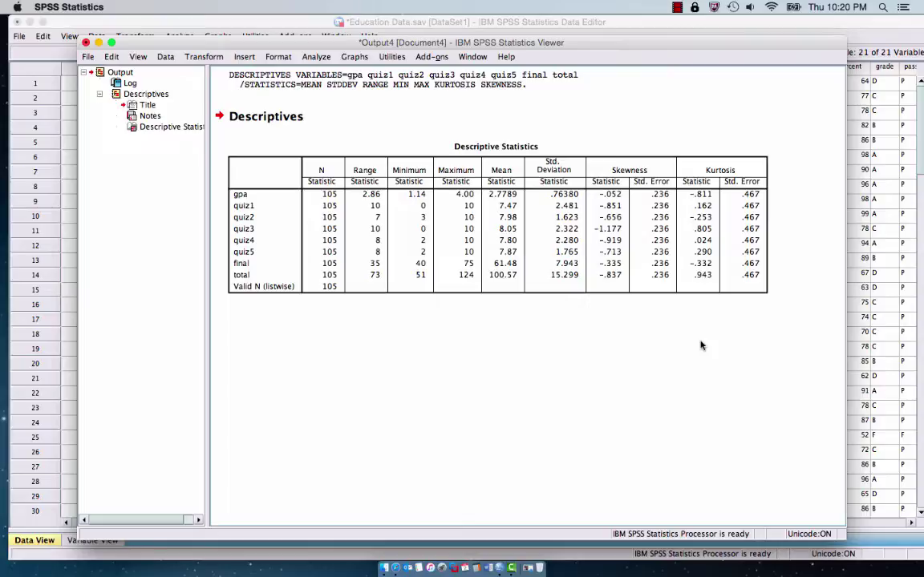
Start an Explore analysis and move its dialog up over the output table.
{"action": "left_click", "coordinate": [316, 57]}
{"action": "mouse_move", "coordinate": [326, 89]}
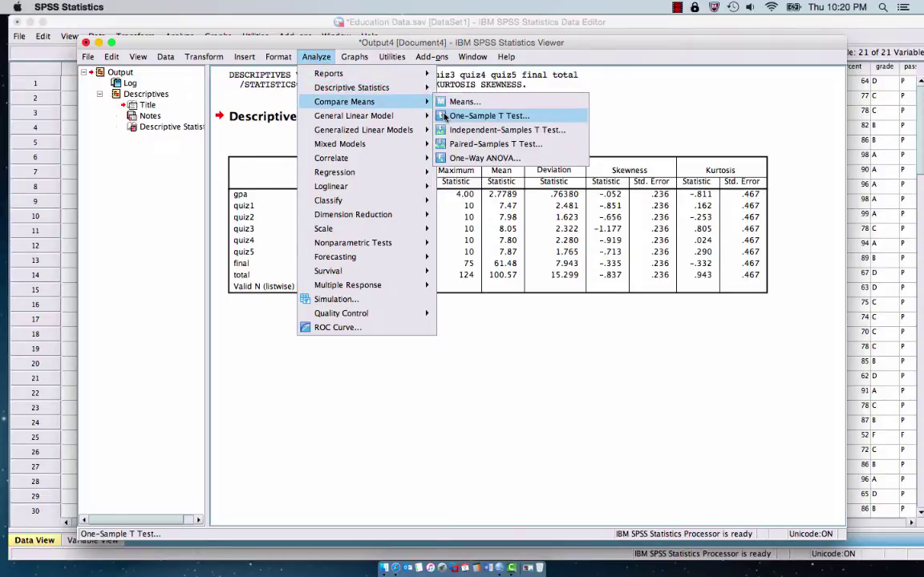
{"action": "left_click", "coordinate": [463, 116]}
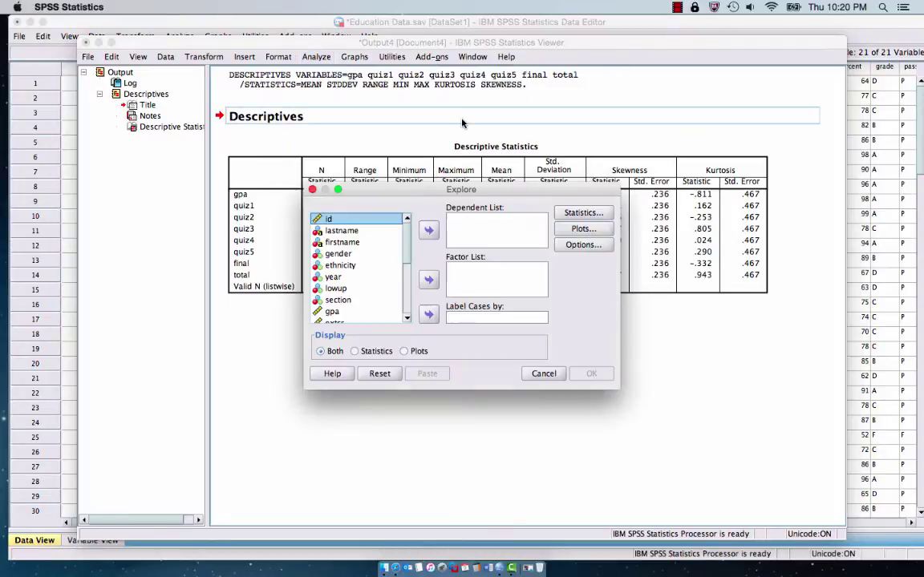
{"action": "left_click_drag", "start_coordinate": [451, 187], "coordinate": [404, 122]}
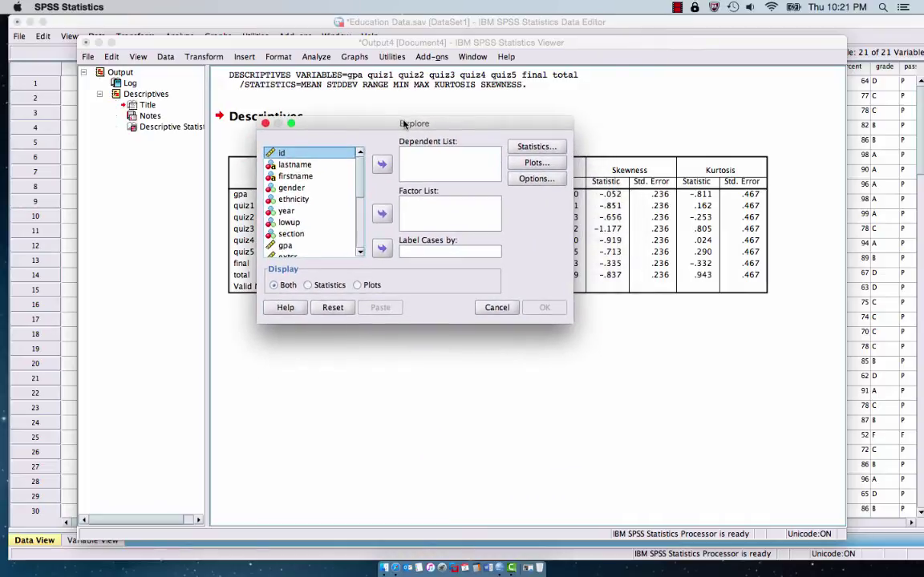
{"action": "left_click", "coordinate": [97, 42]}
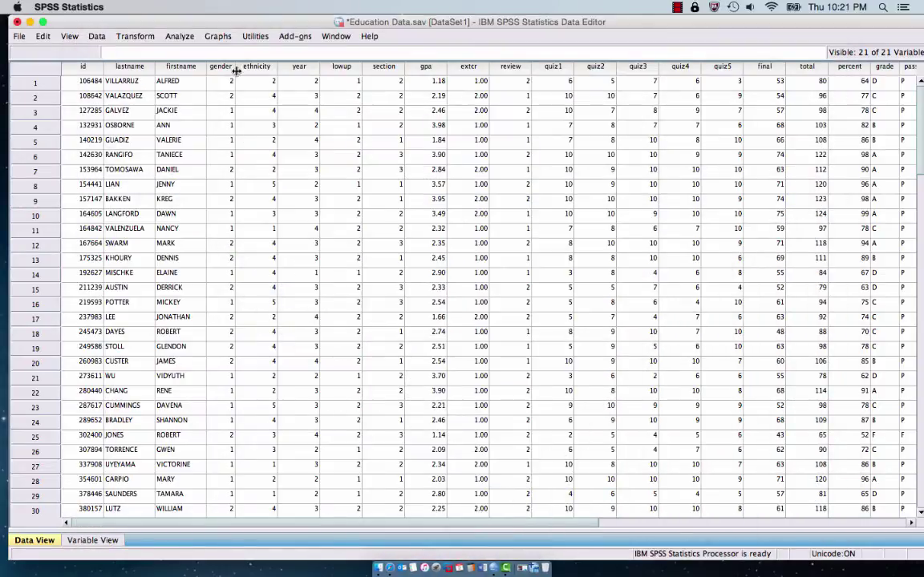
{"action": "left_click_drag", "start_coordinate": [216, 29], "coordinate": [264, 221]}
{"action": "double_click", "coordinate": [263, 220]}
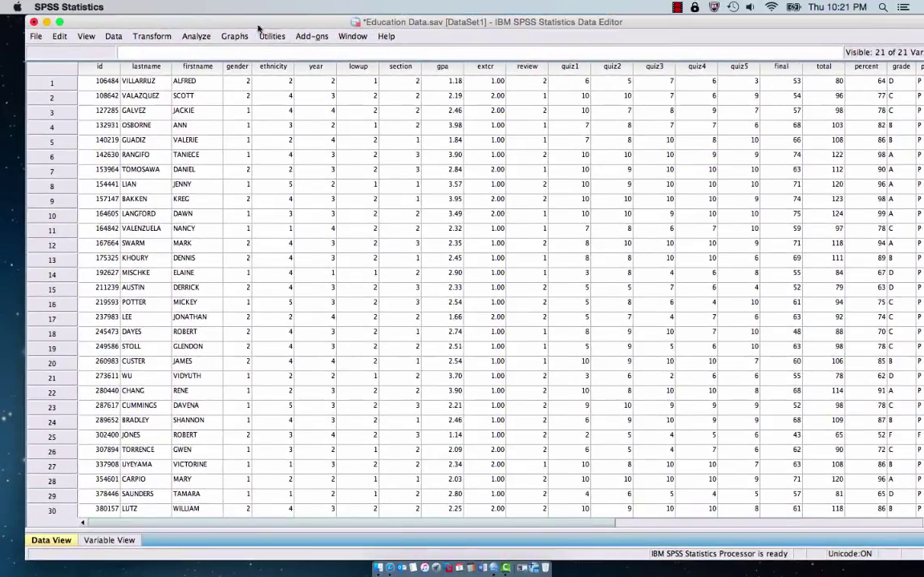
{"action": "left_click", "coordinate": [352, 36]}
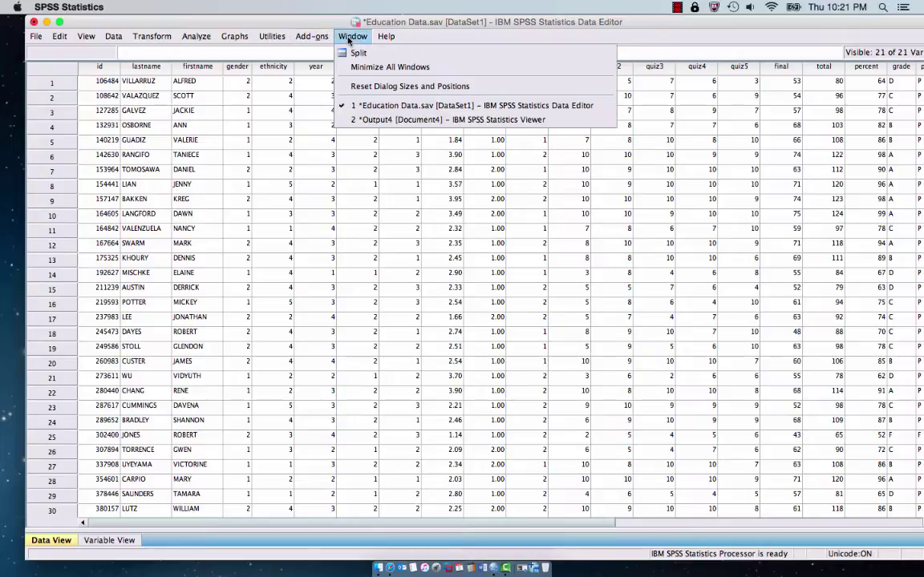
{"action": "left_click", "coordinate": [372, 121]}
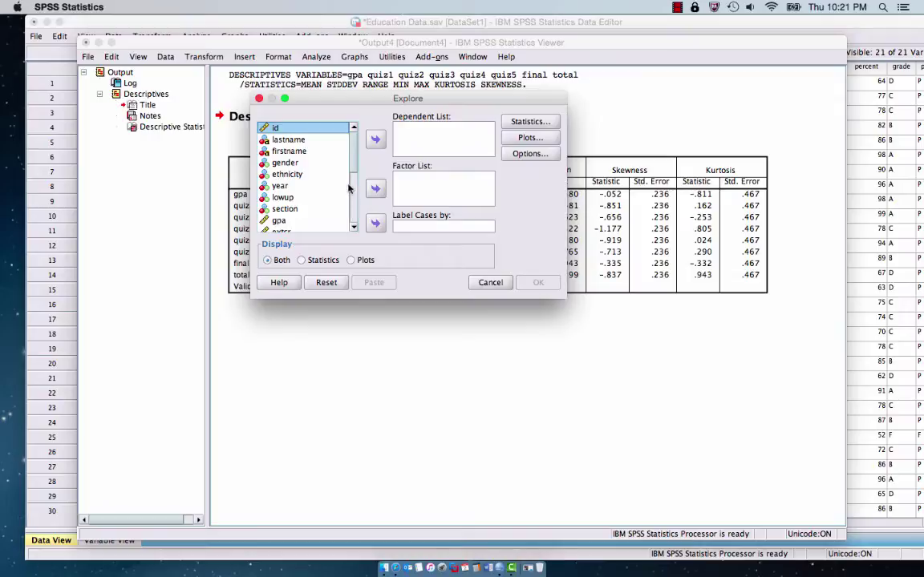
Assign total as the dependent variable and gender as the factor in the Explore analysis.
{"action": "left_click_drag", "start_coordinate": [354, 146], "coordinate": [349, 203]}
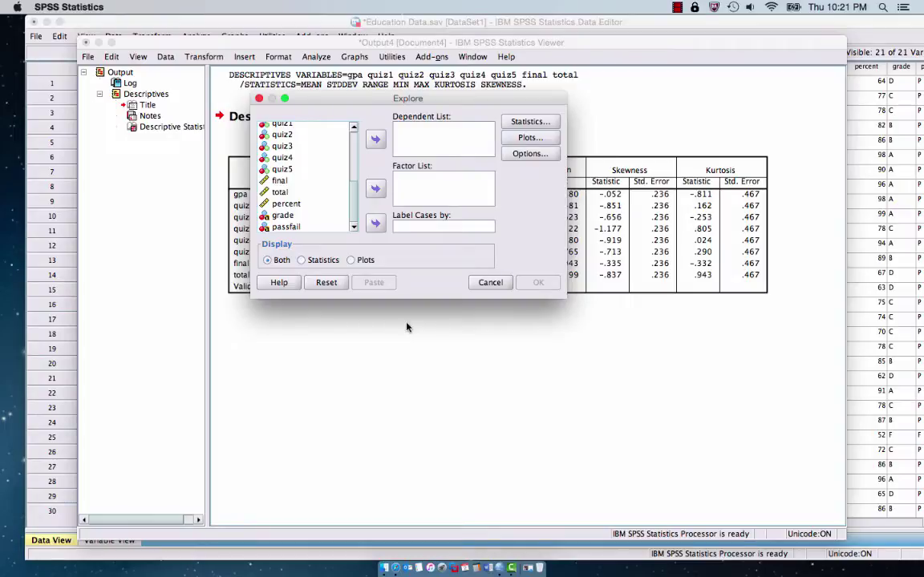
{"action": "left_click", "coordinate": [282, 195]}
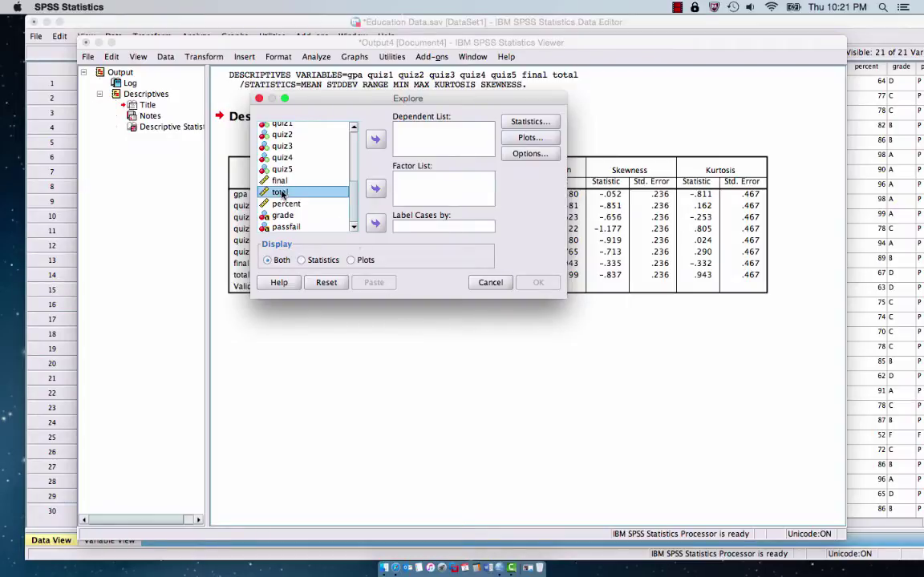
{"action": "left_click_drag", "start_coordinate": [282, 195], "coordinate": [414, 135]}
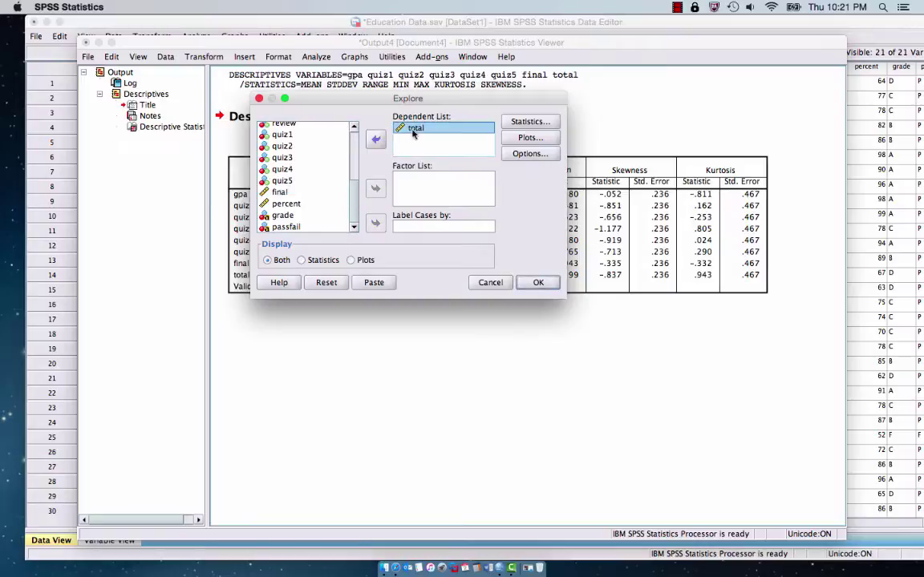
{"action": "scroll", "coordinate": [352, 128], "scroll_direction": "up", "scroll_amount": 5}
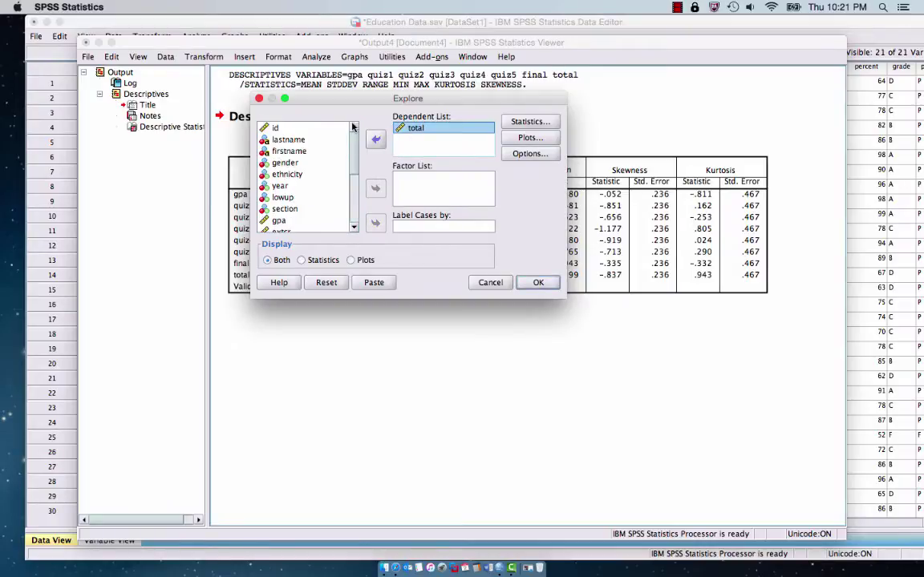
{"action": "left_click", "coordinate": [291, 163]}
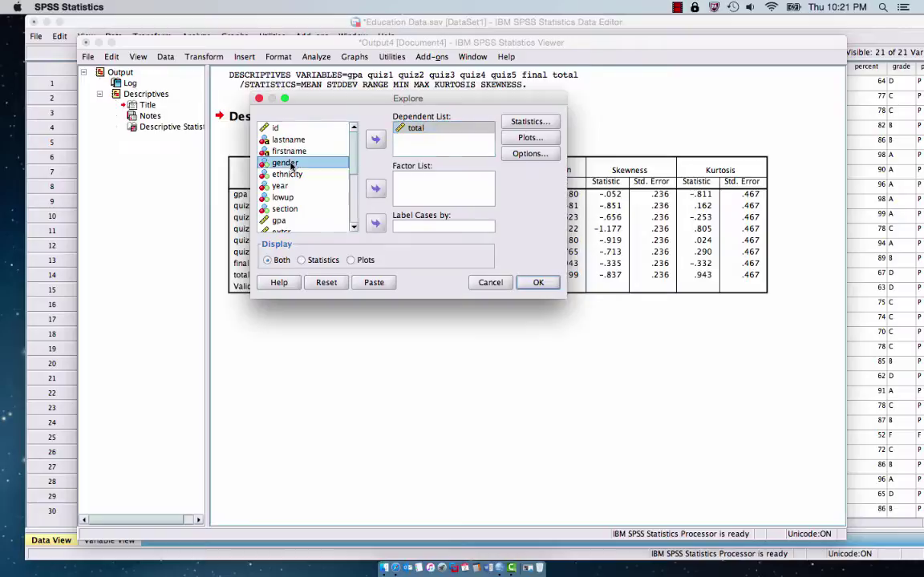
{"action": "left_click", "coordinate": [374, 188]}
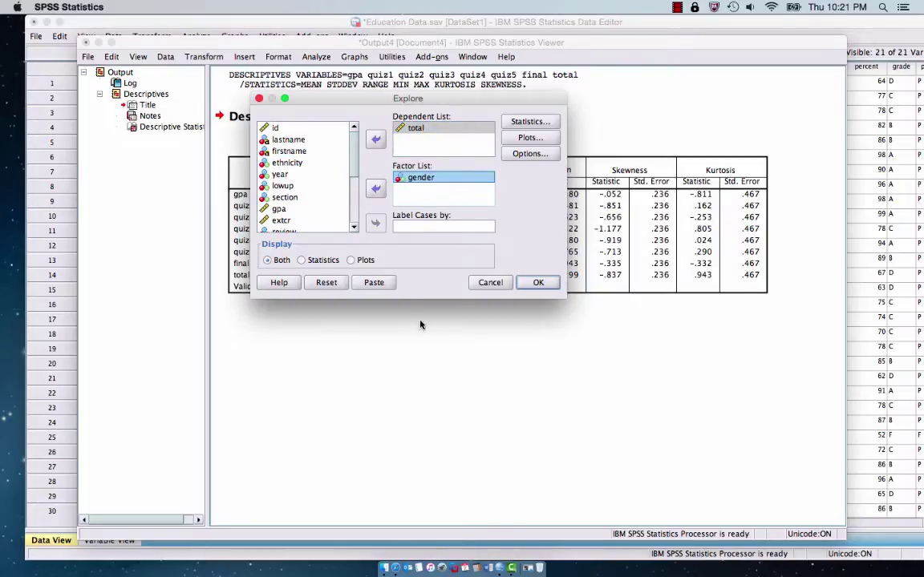
Check the Explore statistics settings without changing them, and choose a histogram instead of the stem-and-leaf plot in the plot options.
{"action": "left_click", "coordinate": [529, 123]}
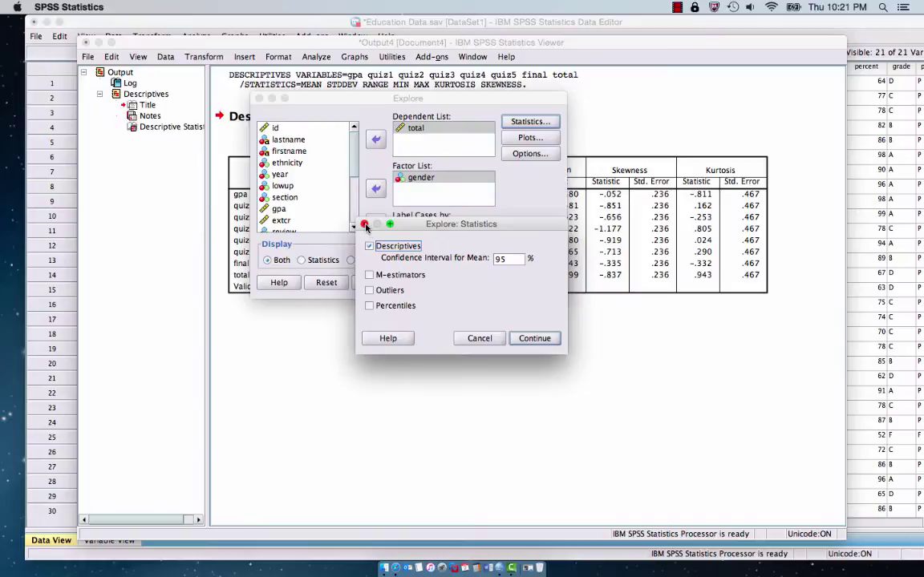
{"action": "left_click", "coordinate": [365, 225]}
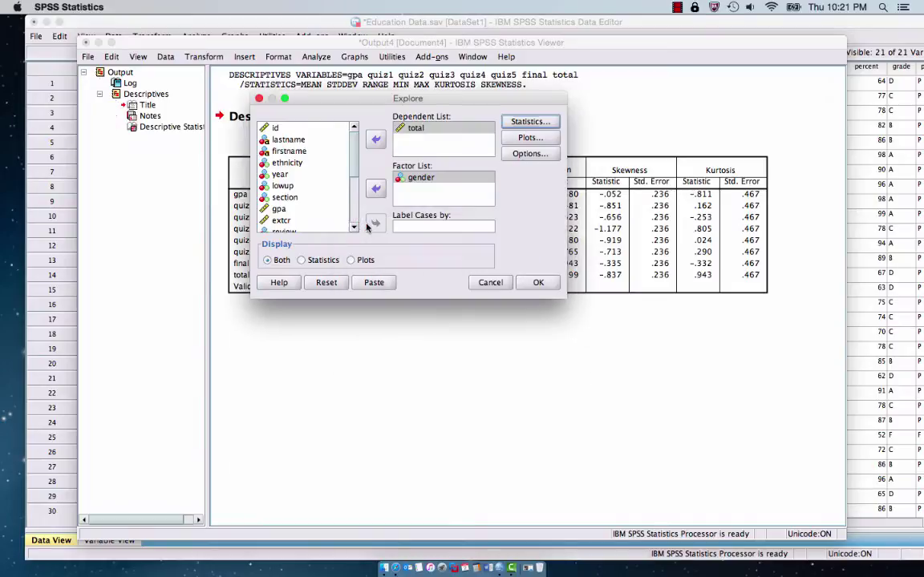
{"action": "left_click", "coordinate": [510, 139]}
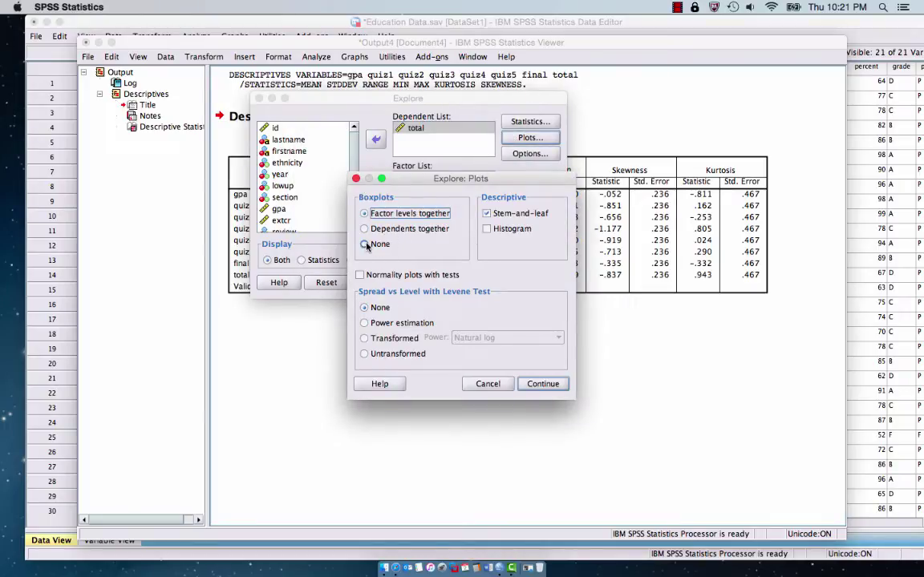
{"action": "left_click", "coordinate": [487, 229]}
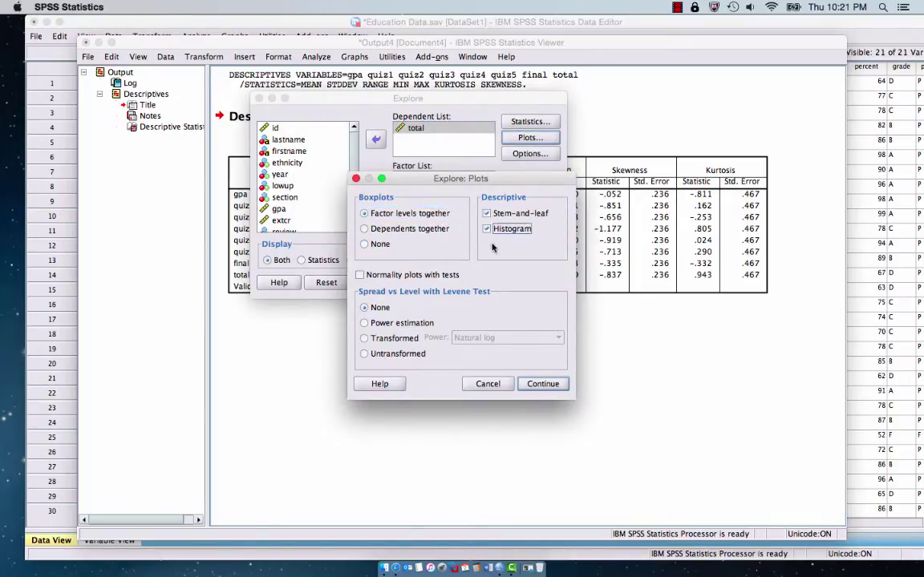
{"action": "left_click", "coordinate": [487, 214]}
{"action": "left_click_drag", "start_coordinate": [475, 186], "coordinate": [464, 176]}
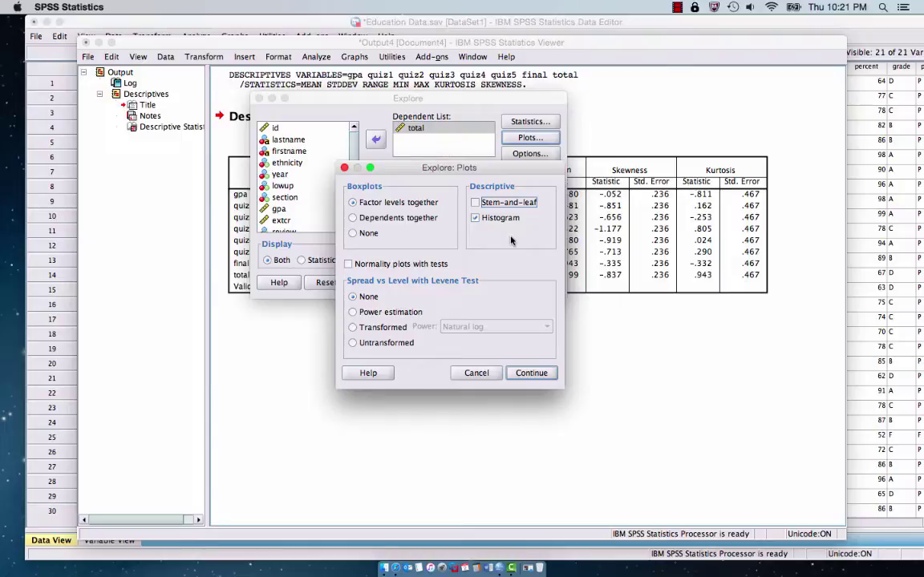
Set the boxplots to None, include normality plots with tests, and run the Explore analysis.
{"action": "left_click", "coordinate": [352, 233]}
{"action": "left_click", "coordinate": [350, 267]}
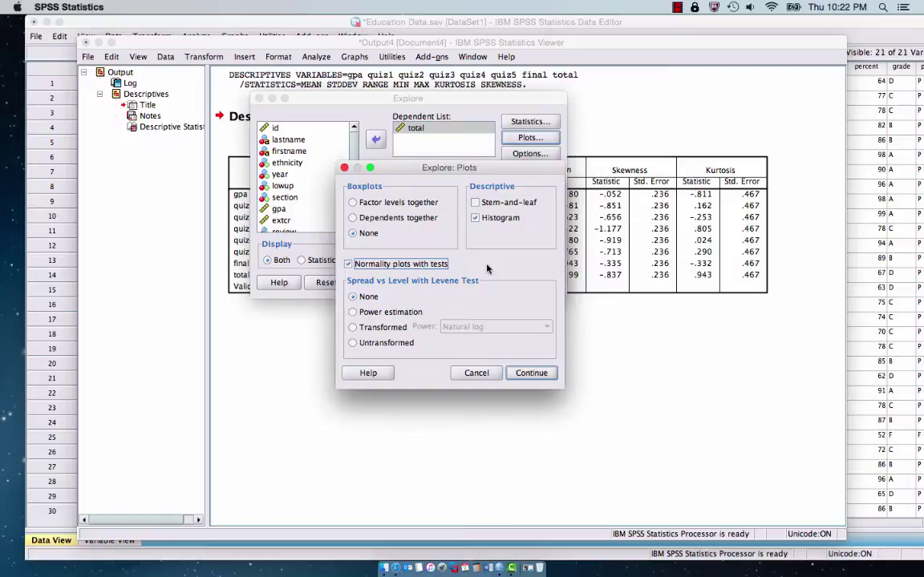
{"action": "left_click", "coordinate": [530, 373]}
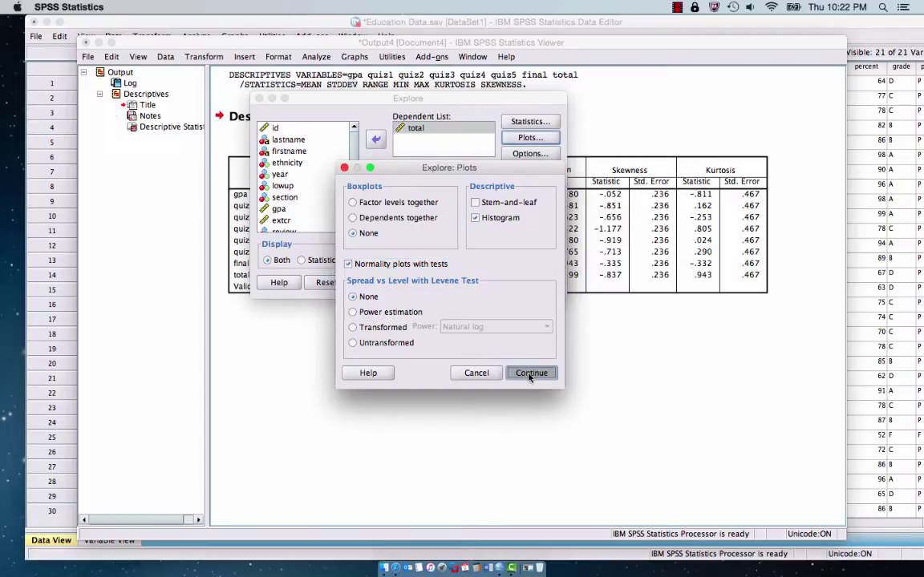
{"action": "left_click", "coordinate": [535, 282]}
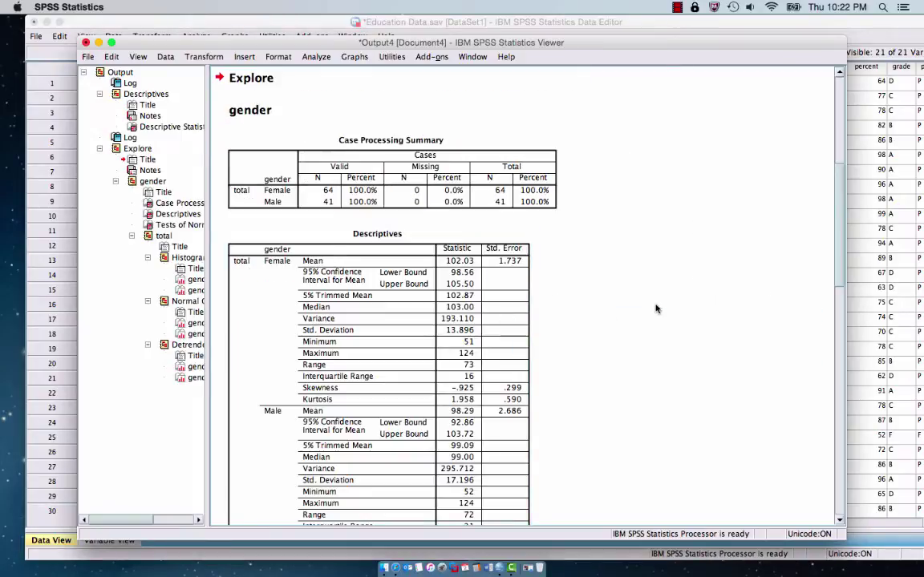
Examine the Descriptives table of total scores for females and males, including skewness and kurtosis.
{"action": "scroll", "coordinate": [653, 309], "scroll_direction": "down", "scroll_amount": 5}
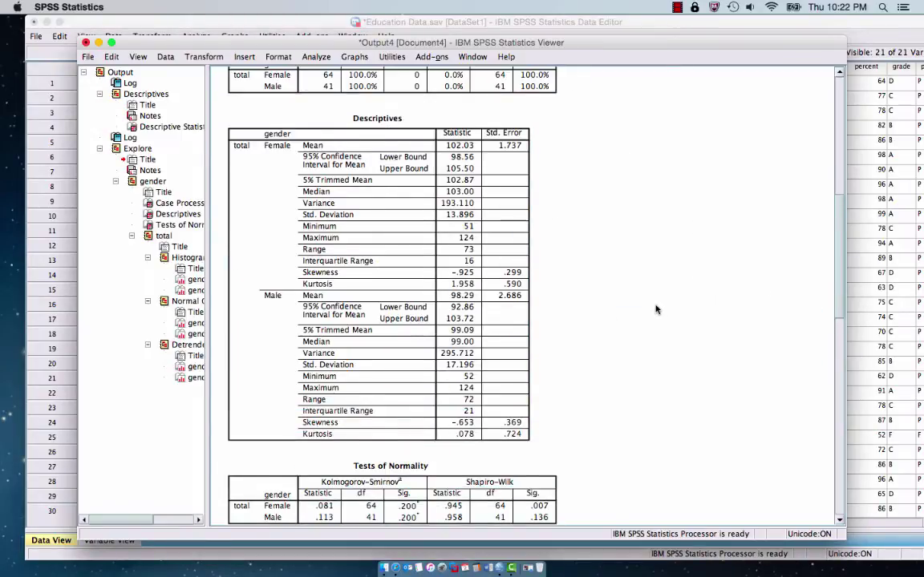
{"action": "left_click", "coordinate": [336, 131]}
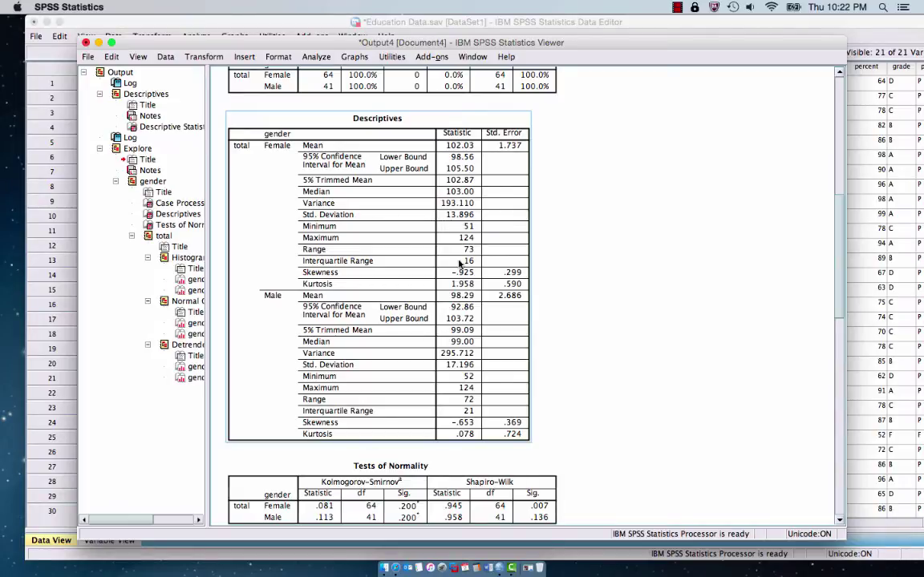
{"action": "scroll", "coordinate": [605, 215], "scroll_direction": "down", "scroll_amount": 3}
{"action": "scroll", "coordinate": [612, 218], "scroll_direction": "down", "scroll_amount": 2}
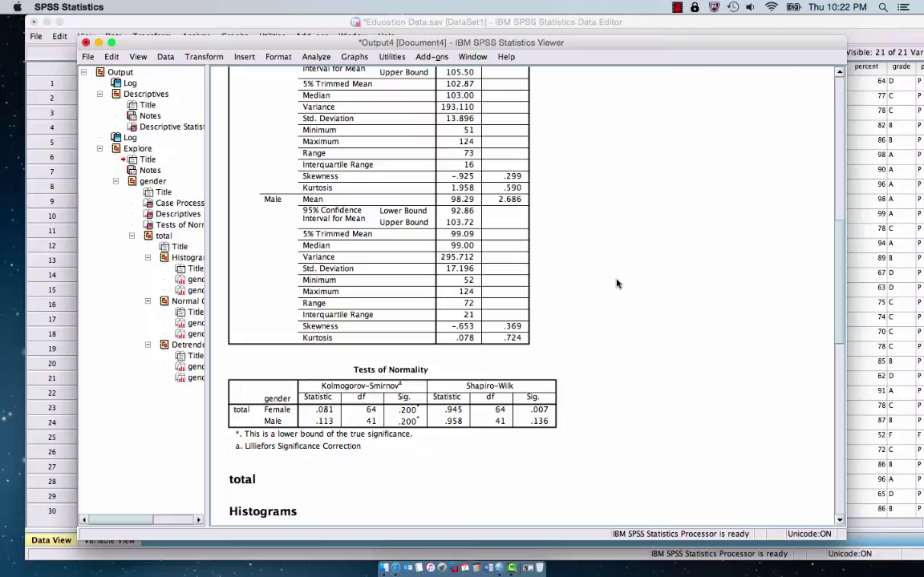
Examine the Kolmogorov-Smirnov and Shapiro-Wilk significance values for each gender in the Tests of Normality table.
{"action": "scroll", "coordinate": [634, 281], "scroll_direction": "down", "scroll_amount": 3}
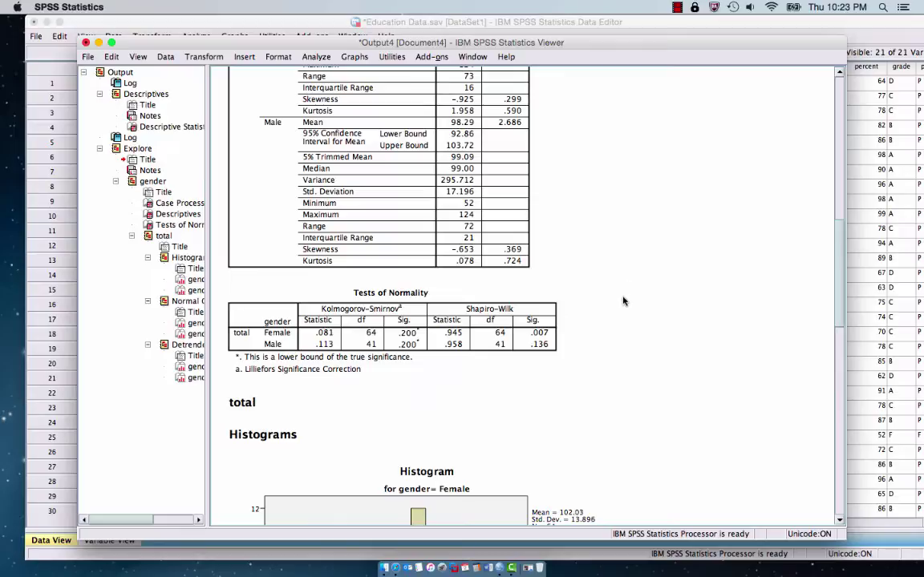
{"action": "left_click", "coordinate": [328, 309]}
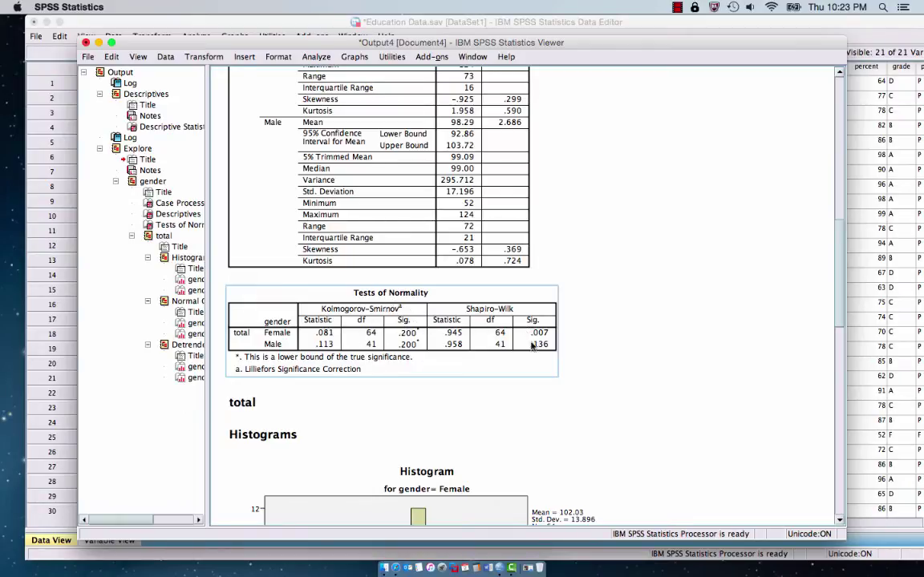
{"action": "left_click", "coordinate": [603, 318]}
{"action": "left_click", "coordinate": [525, 329]}
{"action": "left_click", "coordinate": [590, 337]}
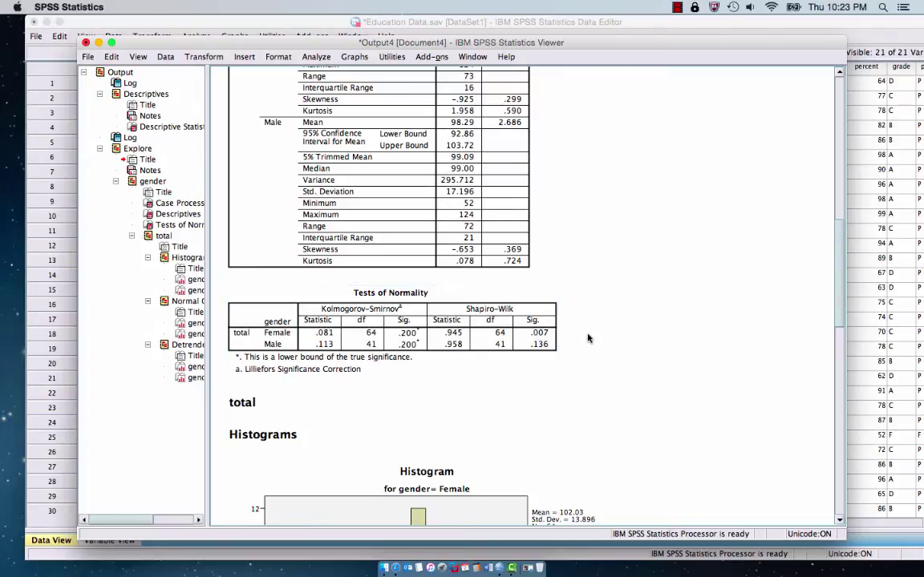
{"action": "left_click", "coordinate": [535, 343]}
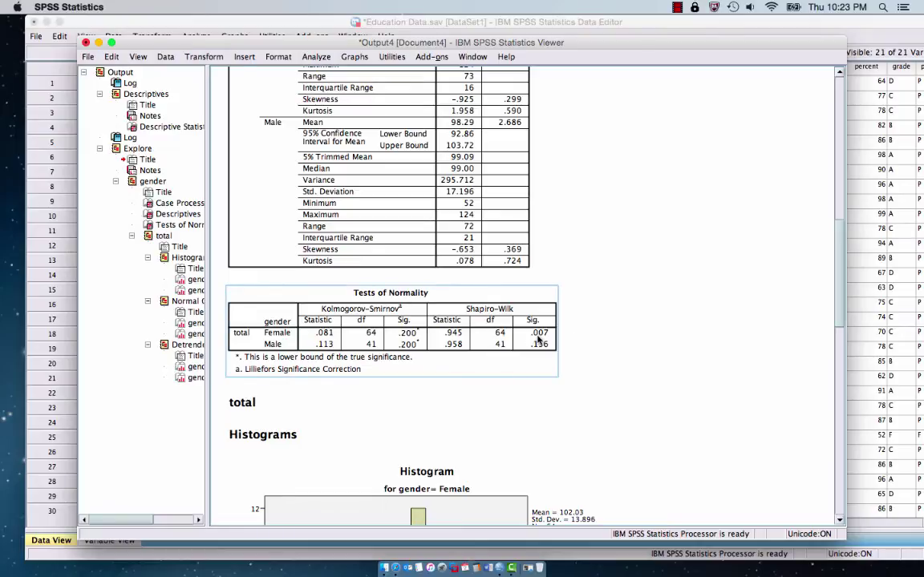
{"action": "left_click", "coordinate": [517, 298]}
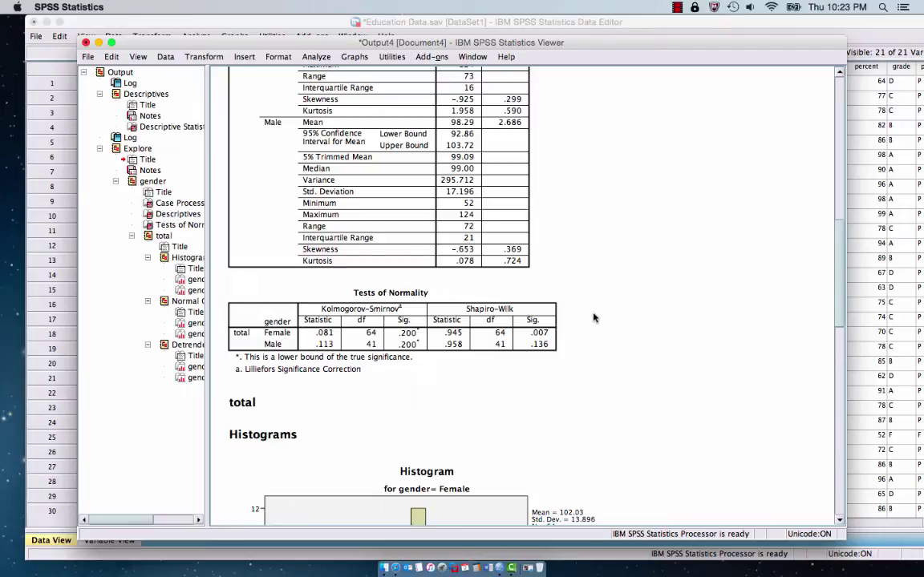
{"action": "left_click", "coordinate": [472, 331]}
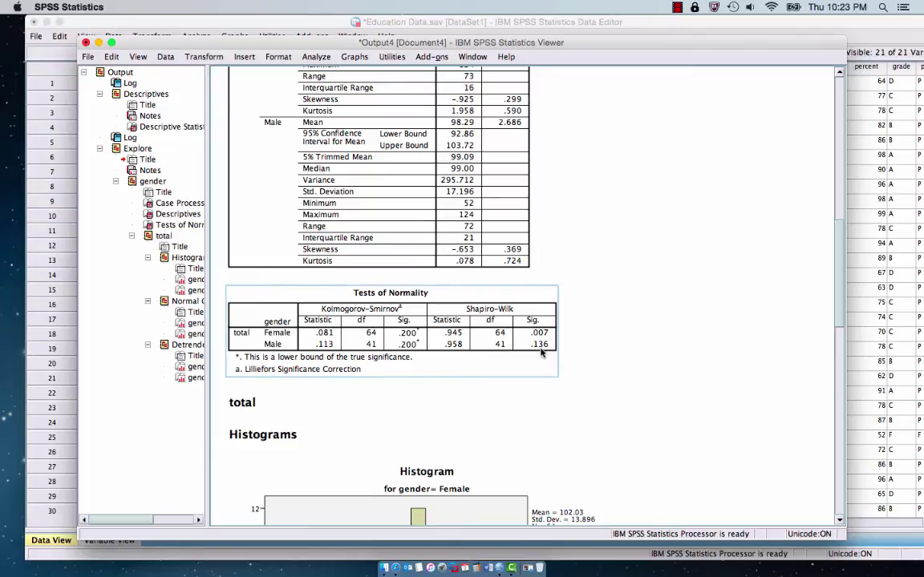
{"action": "left_click", "coordinate": [598, 346]}
{"action": "left_click", "coordinate": [540, 347]}
{"action": "left_click", "coordinate": [595, 344]}
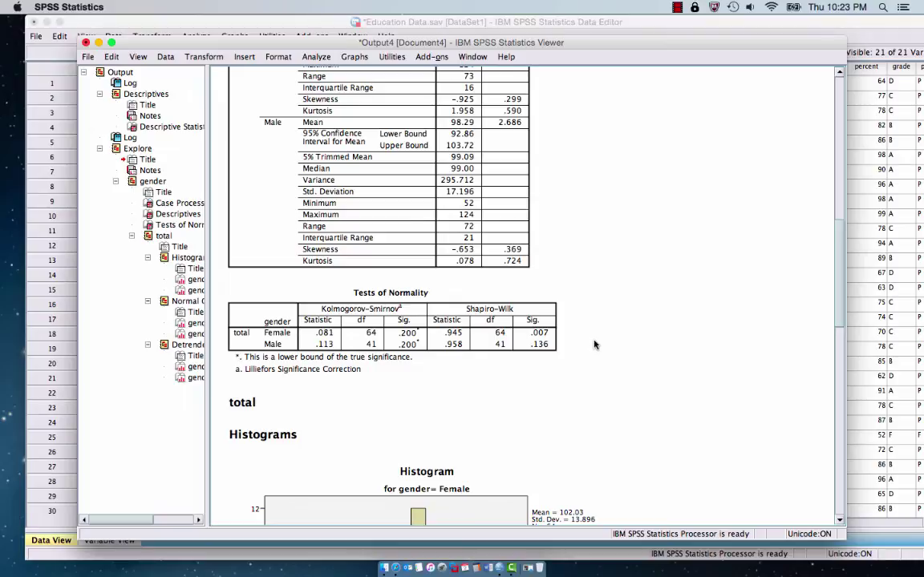
Compare the shapes of the female and male histograms of total scores in the output.
{"action": "scroll", "coordinate": [594, 345], "scroll_direction": "down", "scroll_amount": 10}
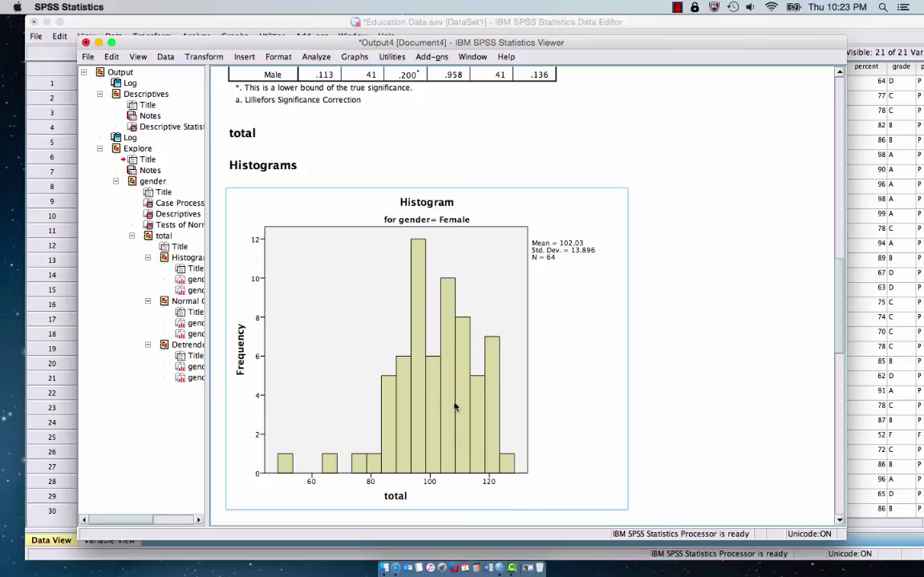
{"action": "scroll", "coordinate": [728, 410], "scroll_direction": "down", "scroll_amount": 5}
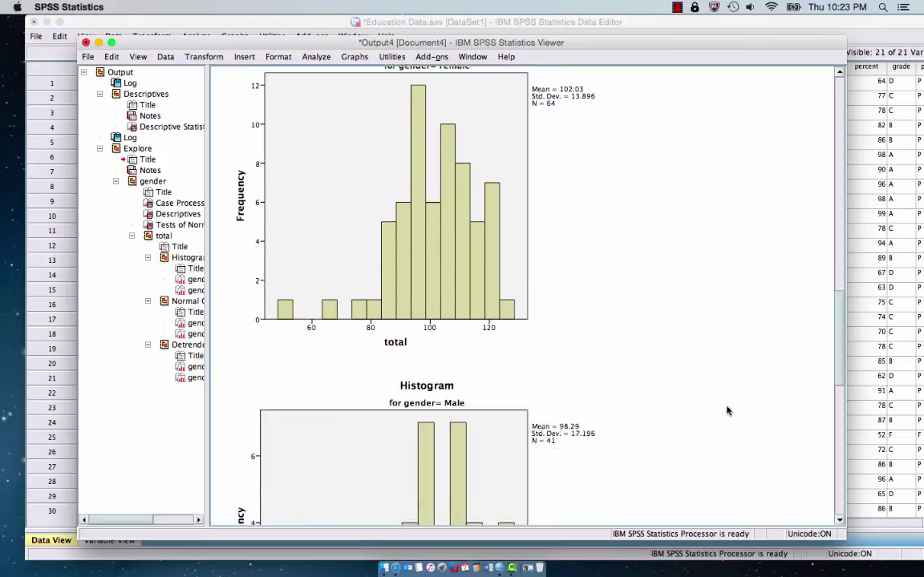
{"action": "scroll", "coordinate": [728, 410], "scroll_direction": "down", "scroll_amount": 8}
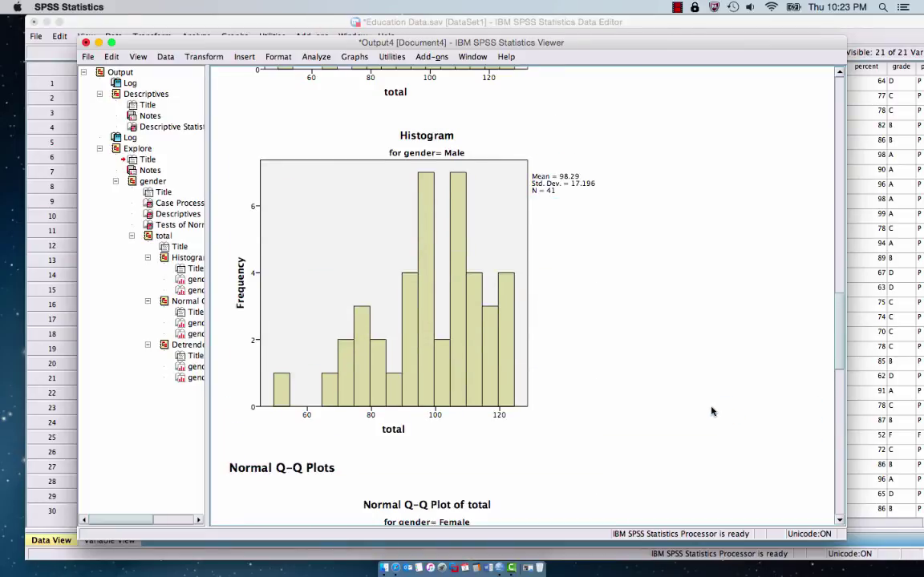
{"action": "scroll", "coordinate": [713, 411], "scroll_direction": "up", "scroll_amount": 1}
{"action": "left_click", "coordinate": [406, 372]}
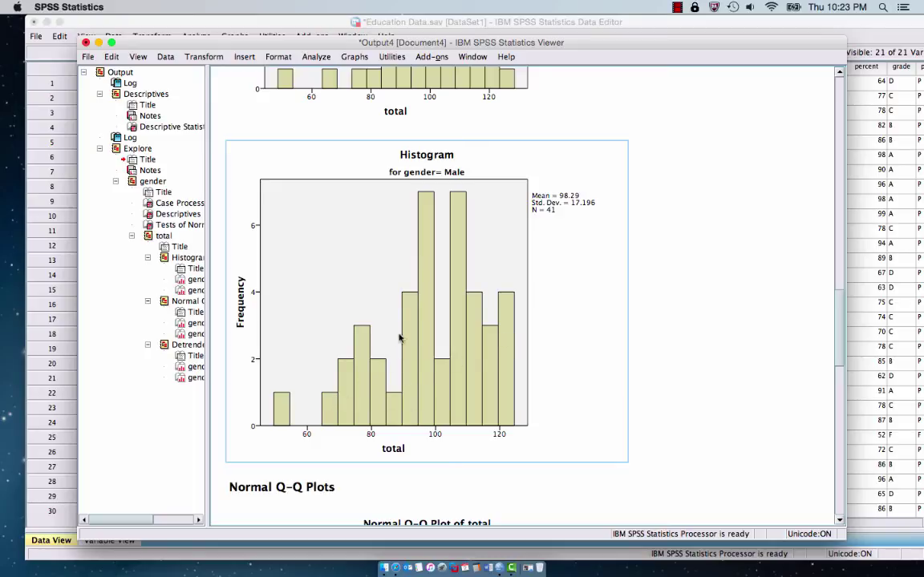
{"action": "left_click", "coordinate": [713, 336]}
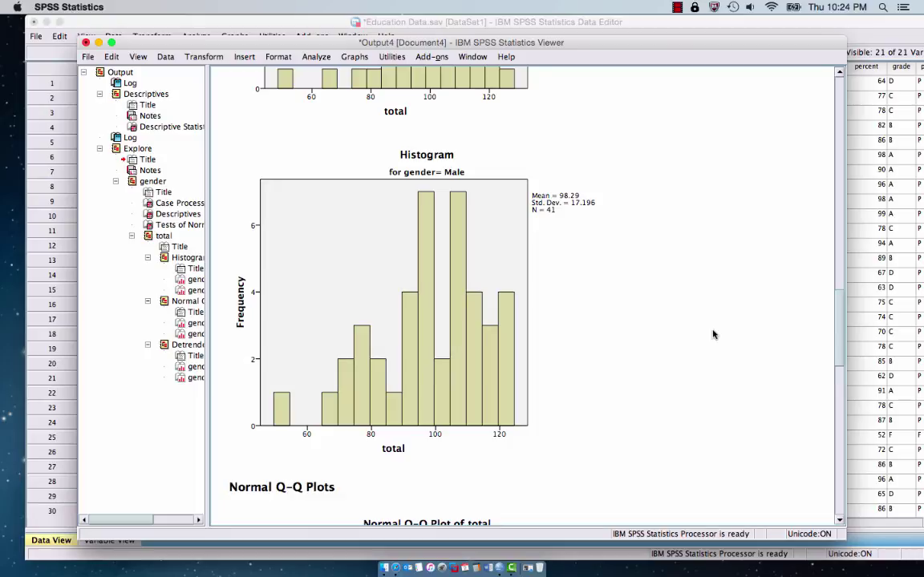
{"action": "left_click", "coordinate": [426, 258]}
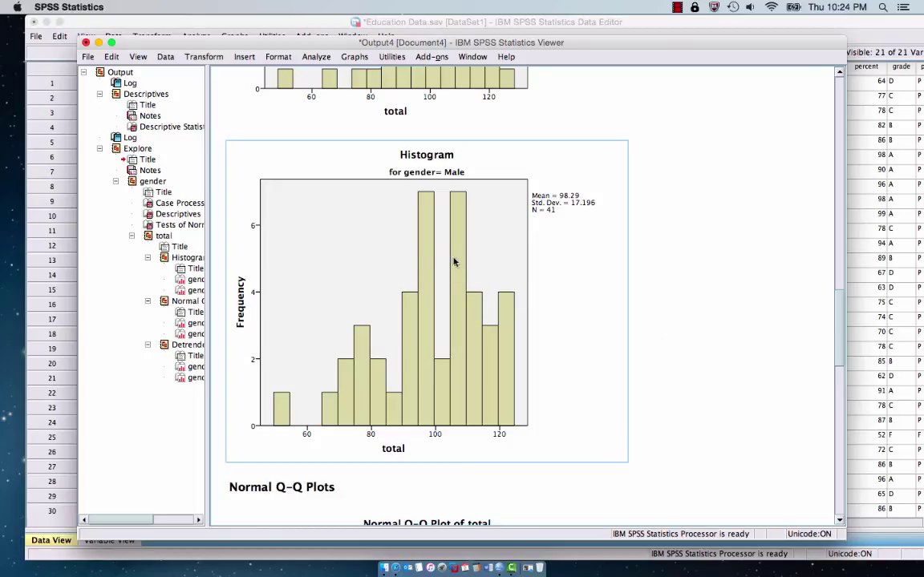
{"action": "left_click", "coordinate": [678, 308]}
Return to the Descriptives table of the Explore output and review the statistics by gender.
{"action": "scroll", "coordinate": [678, 308], "scroll_direction": "up", "scroll_amount": 3}
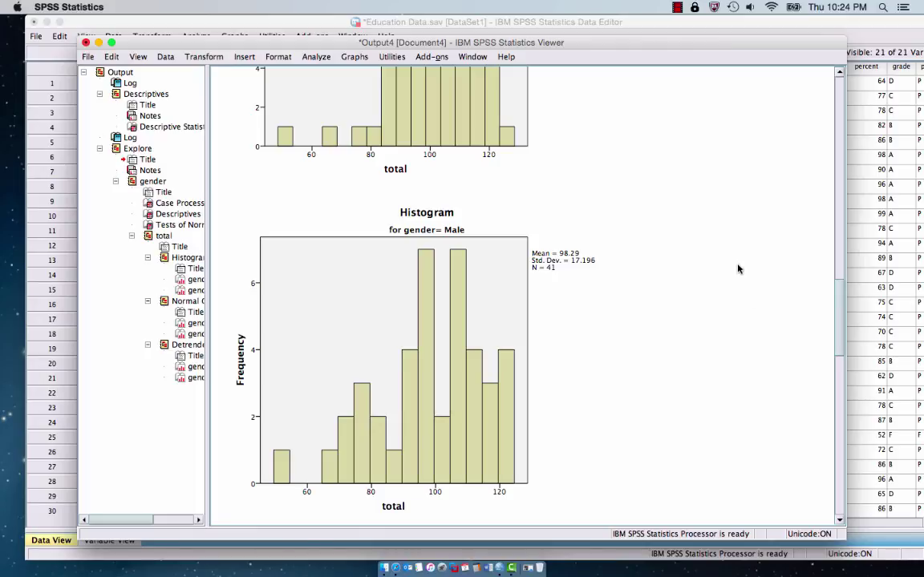
{"action": "scroll", "coordinate": [722, 265], "scroll_direction": "up", "scroll_amount": 15}
{"action": "scroll", "coordinate": [737, 276], "scroll_direction": "up", "scroll_amount": 5}
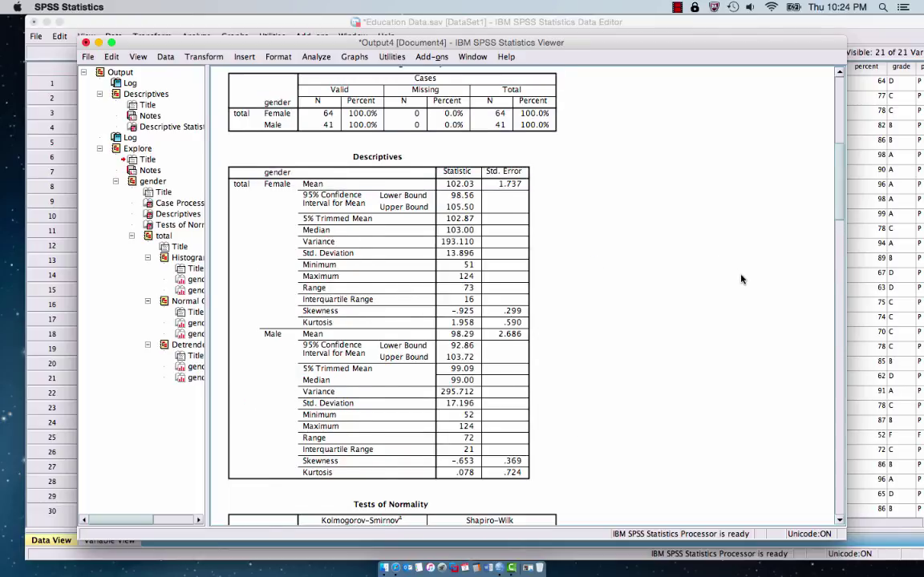
{"action": "left_click", "coordinate": [405, 201]}
{"action": "left_click", "coordinate": [788, 275]}
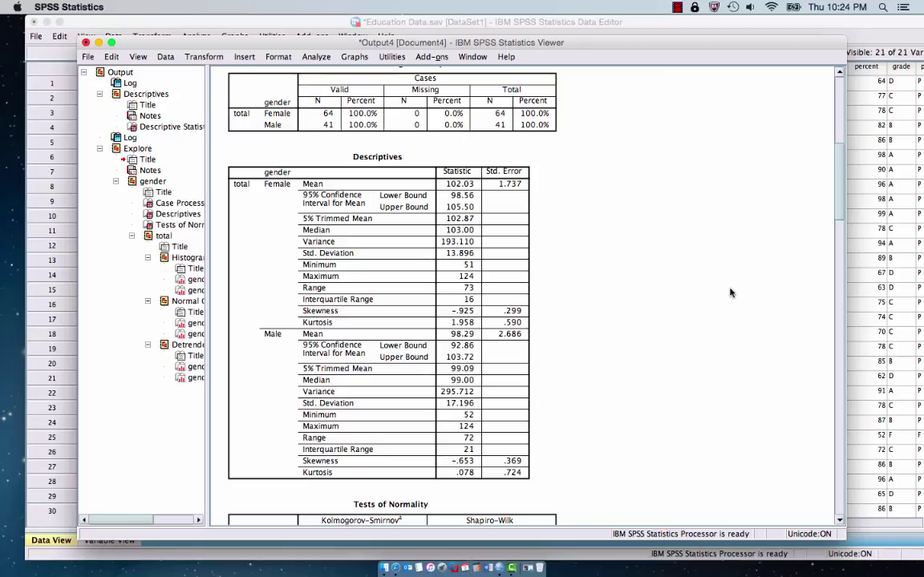
{"action": "left_click", "coordinate": [677, 7]}
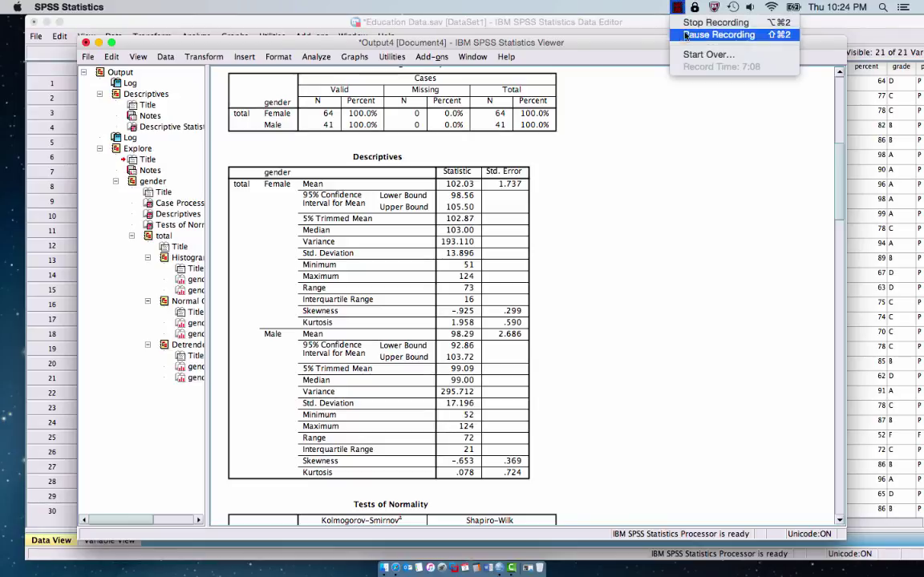